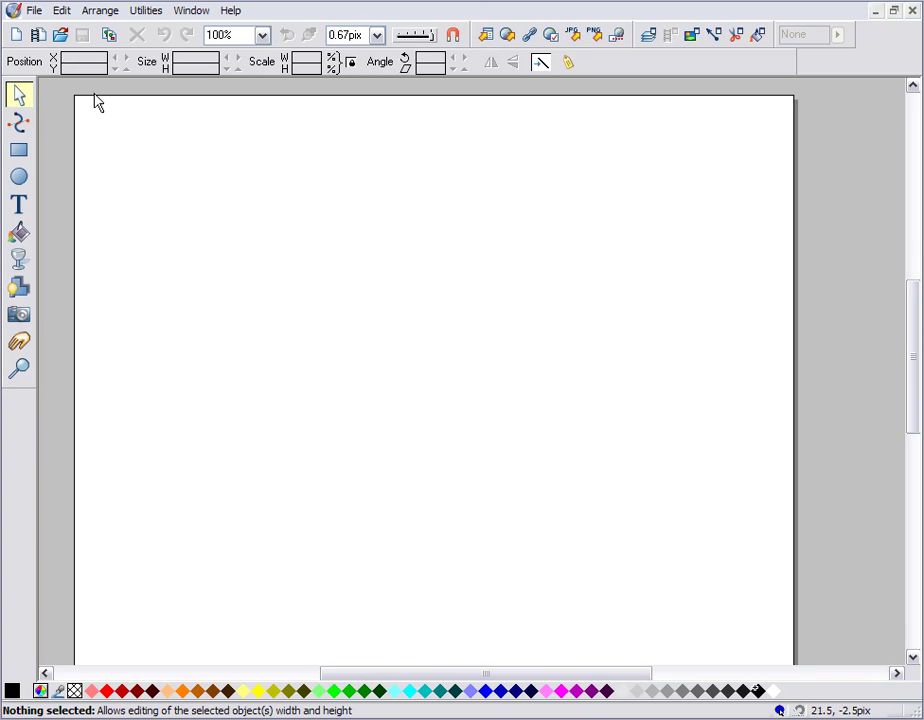
Step: Create a new page from the Beta Theme's Page 1 design in the Designs gallery
{"action": "left_click", "coordinate": [36, 12]}
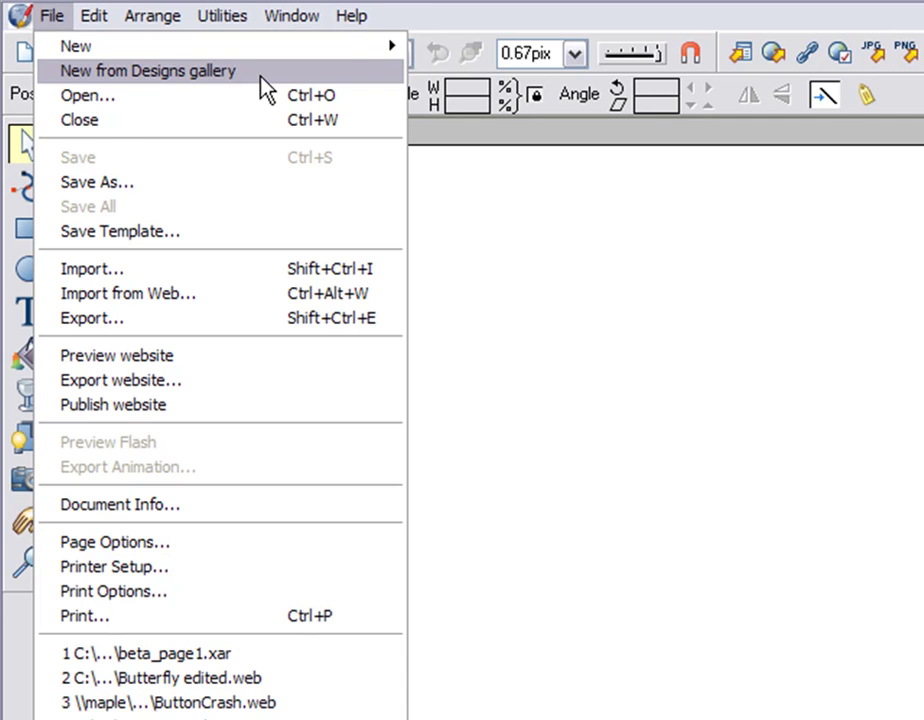
{"action": "left_click", "coordinate": [261, 77]}
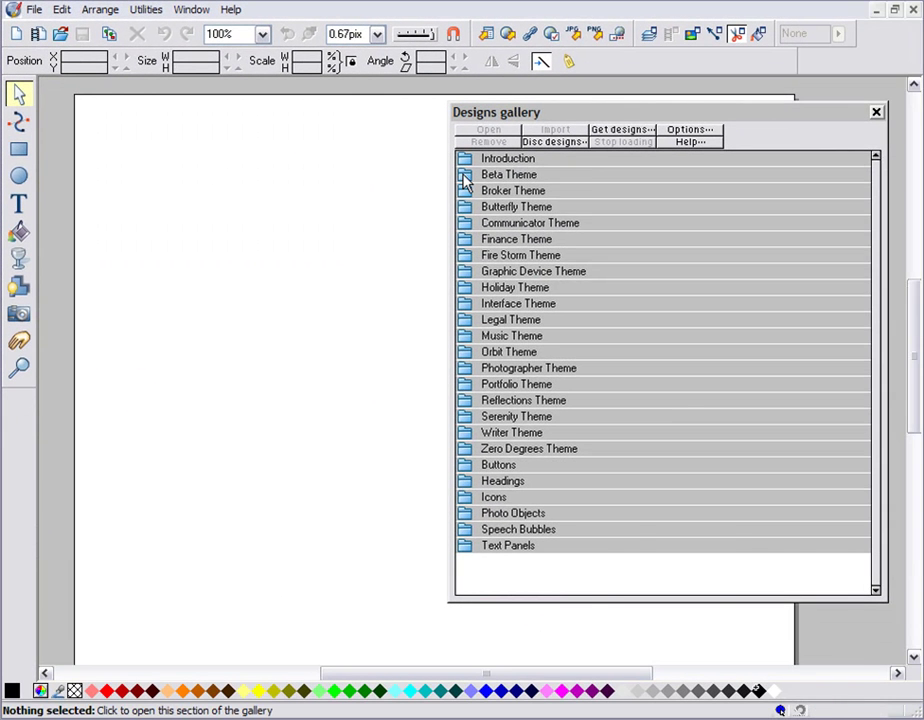
{"action": "left_click", "coordinate": [466, 178]}
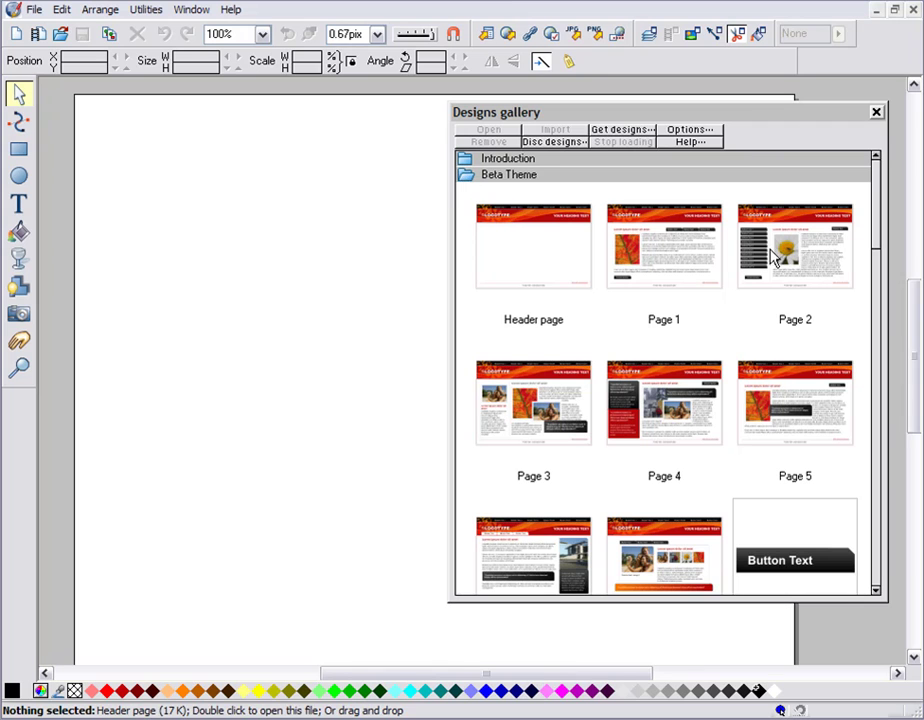
{"action": "double_click", "coordinate": [698, 268]}
{"action": "left_click", "coordinate": [876, 112]}
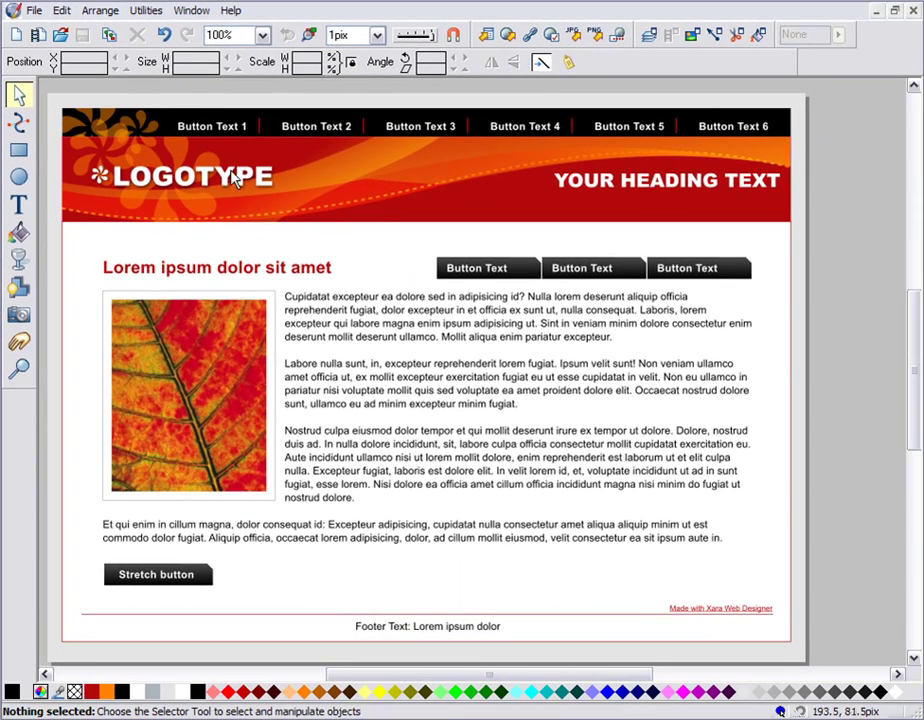
Step: Nudge the heading text left and enlarge the LOGOTYPE to about 232 × 41 pix at the header's left
{"action": "left_click_drag", "start_coordinate": [265, 186], "coordinate": [403, 180]}
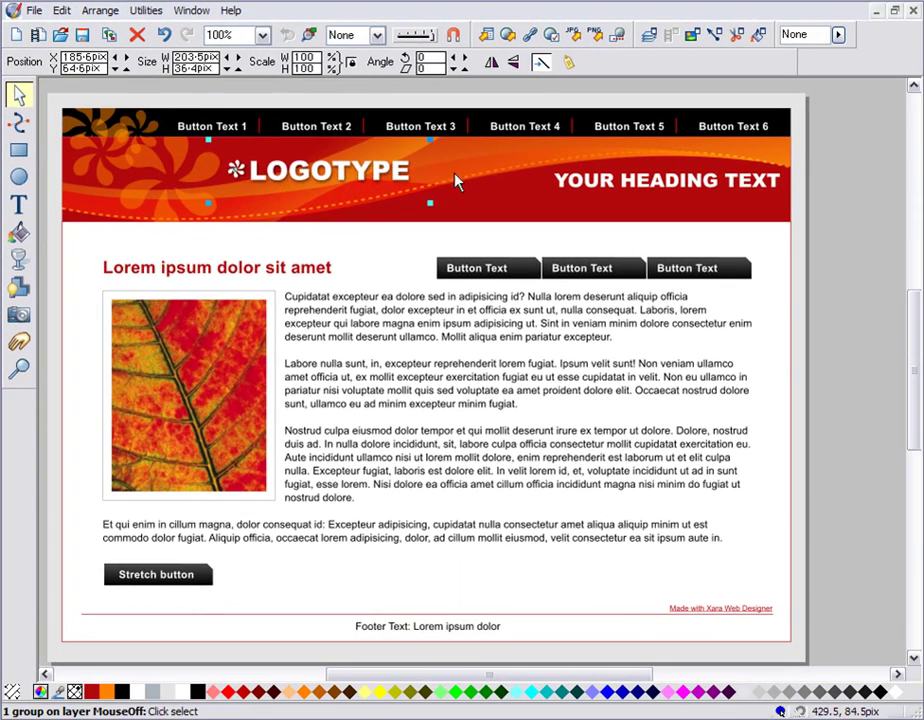
{"action": "mouse_move", "coordinate": [563, 190]}
{"action": "left_mouse_down"}
{"action": "mouse_move", "coordinate": [511, 233]}
{"action": "mouse_move", "coordinate": [547, 184]}
{"action": "left_mouse_up"}
{"action": "left_click", "coordinate": [256, 322]}
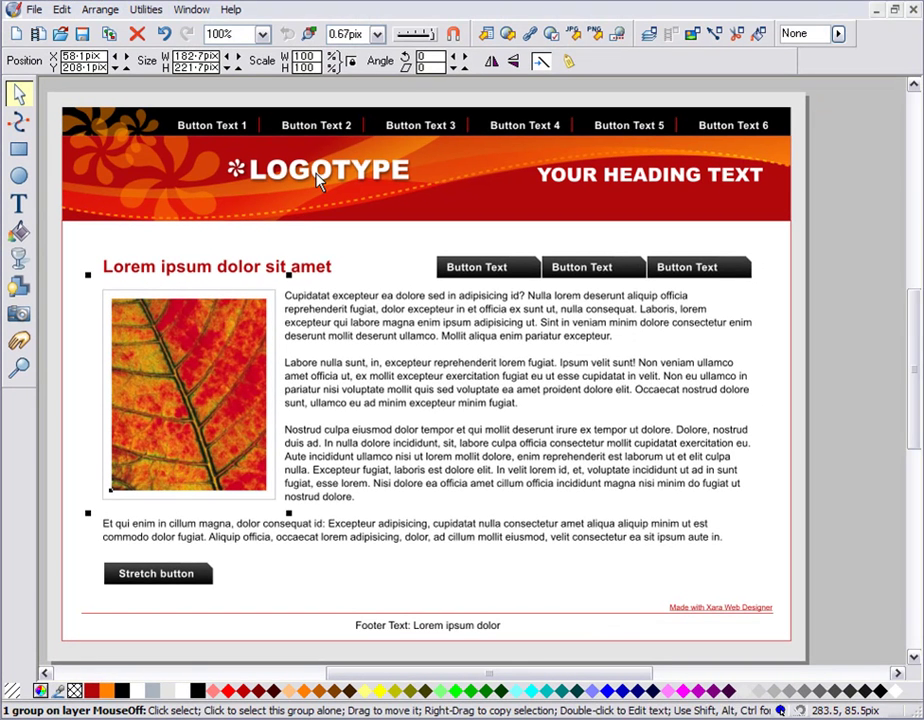
{"action": "left_click_drag", "start_coordinate": [316, 180], "coordinate": [184, 185]}
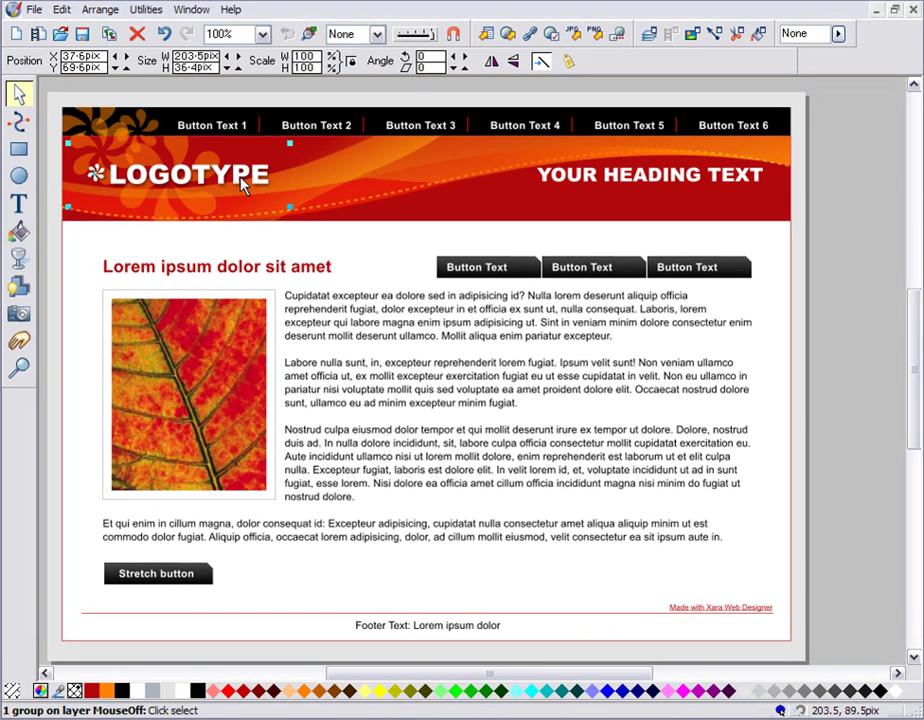
{"action": "left_click_drag", "start_coordinate": [290, 207], "coordinate": [312, 209]}
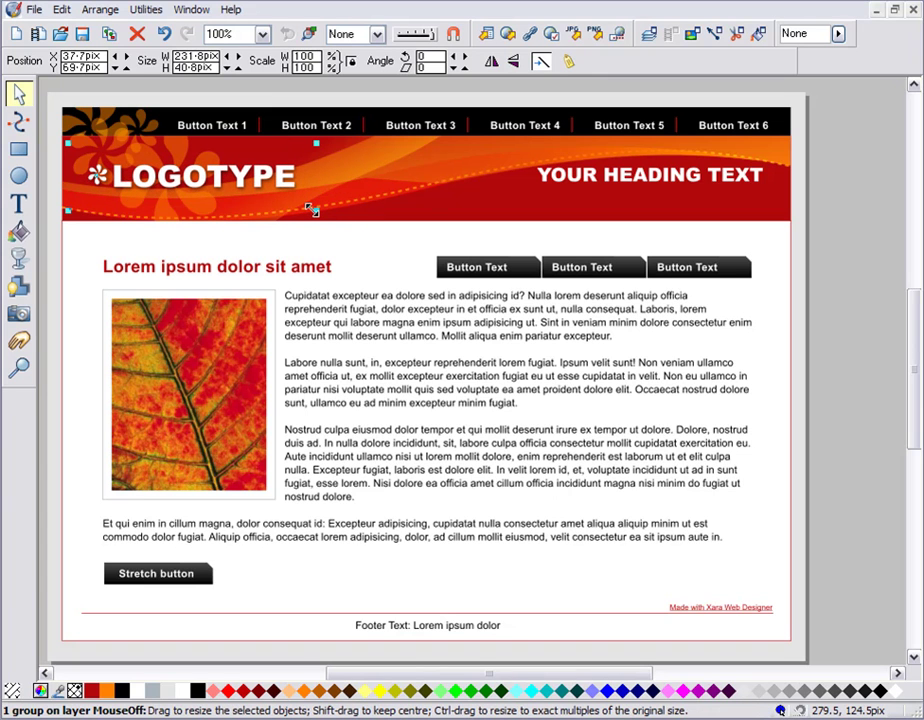
Step: Move the first Button Text tab higher and further left
{"action": "left_click", "coordinate": [491, 262]}
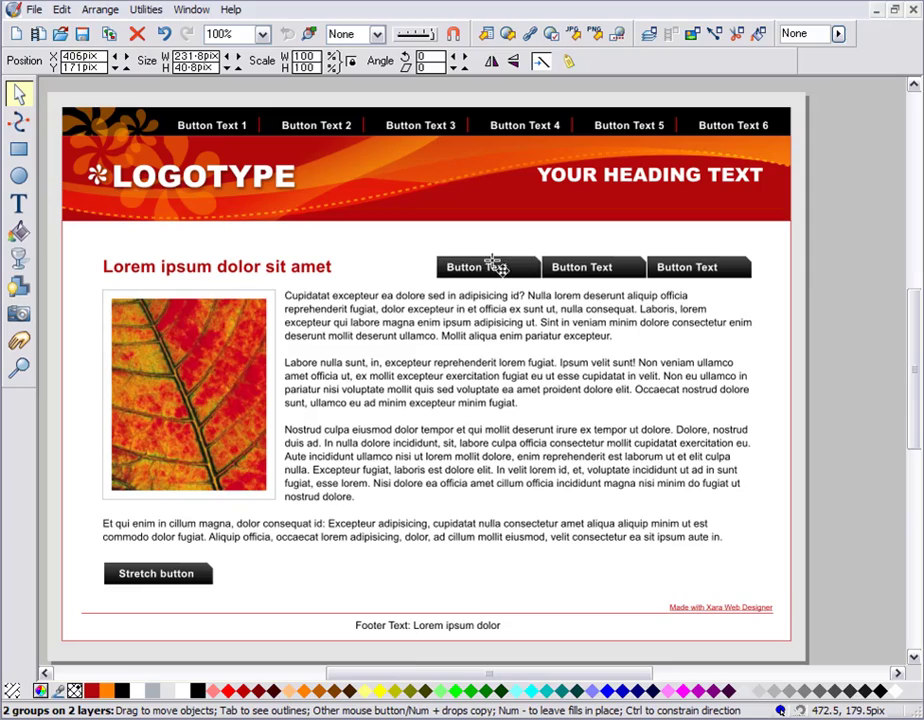
{"action": "mouse_move", "coordinate": [491, 262]}
{"action": "left_mouse_down"}
{"action": "mouse_move", "coordinate": [446, 243]}
{"action": "mouse_move", "coordinate": [472, 200]}
{"action": "mouse_move", "coordinate": [488, 271]}
{"action": "left_mouse_up"}
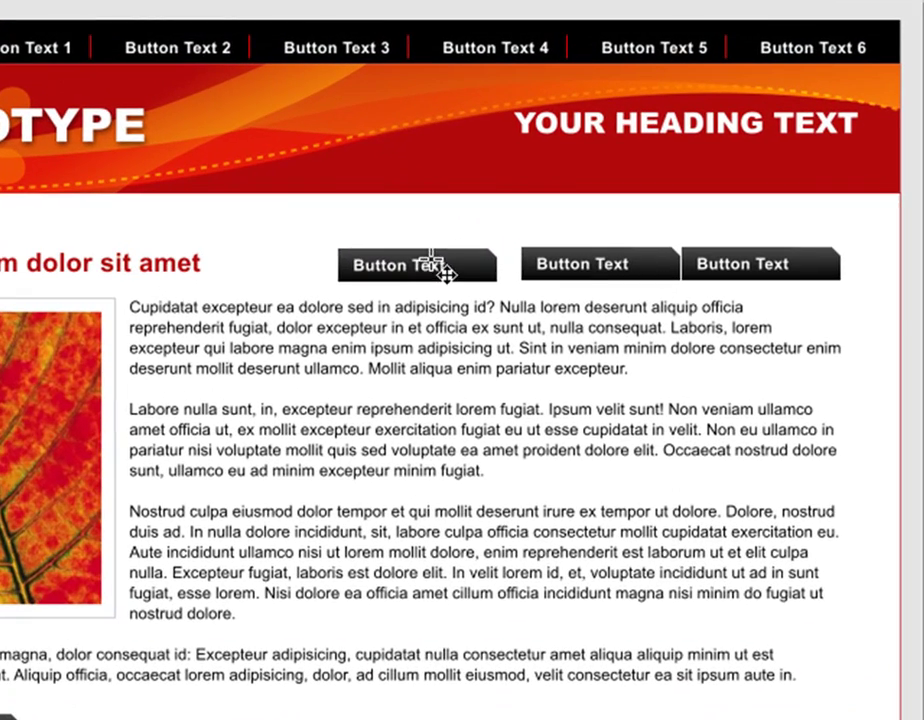
{"action": "left_click_drag", "start_coordinate": [432, 260], "coordinate": [418, 238]}
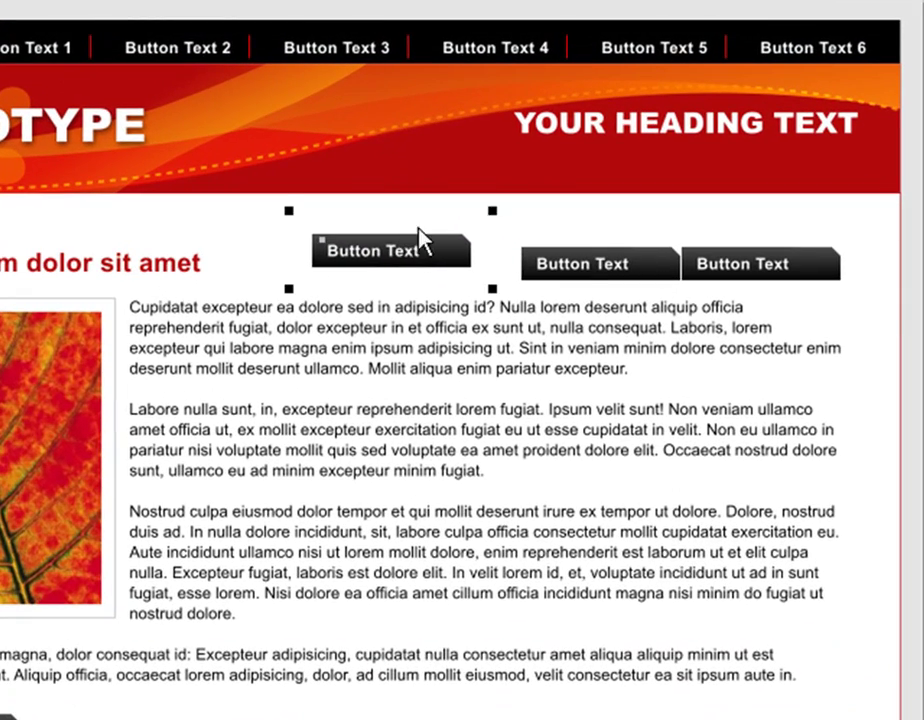
Step: Enlarge YOUR HEADING TEXT and rotate it to slant downward across the header
{"action": "left_click", "coordinate": [528, 142]}
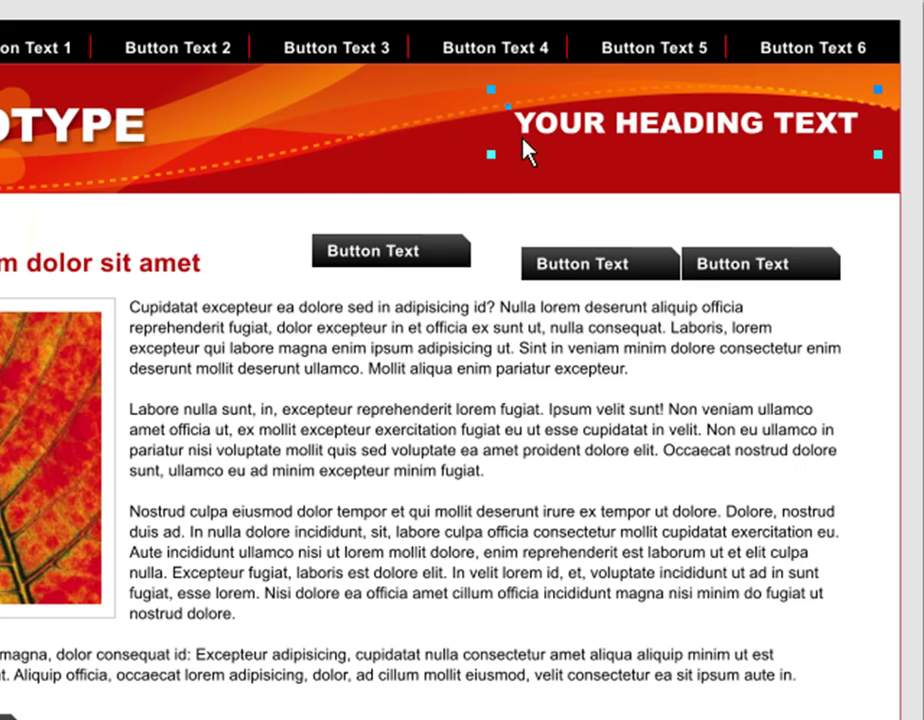
{"action": "left_click_drag", "start_coordinate": [490, 152], "coordinate": [418, 165]}
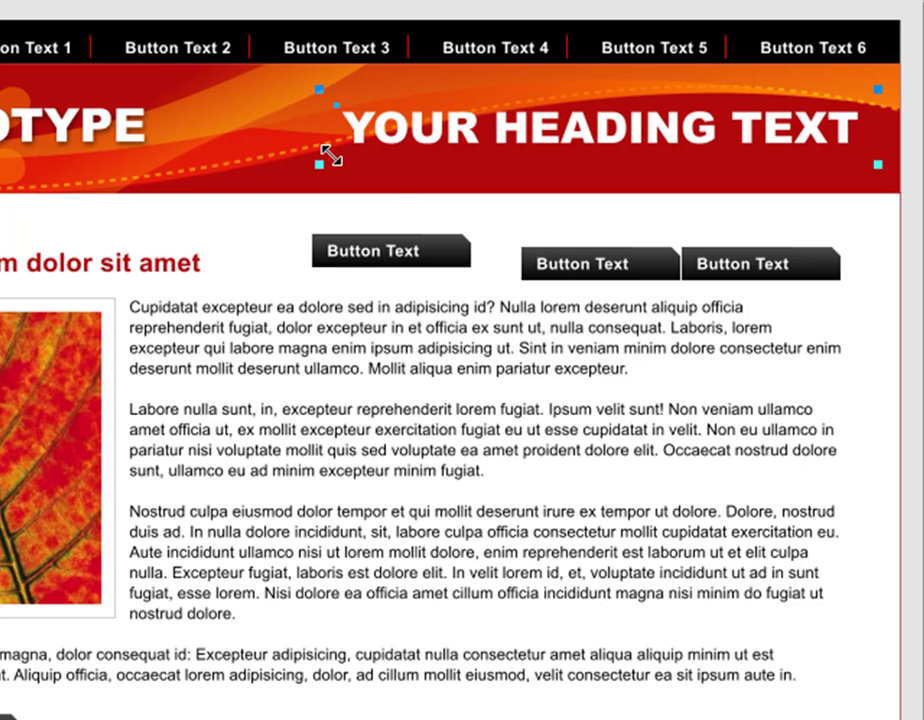
{"action": "left_click_drag", "start_coordinate": [326, 151], "coordinate": [357, 183]}
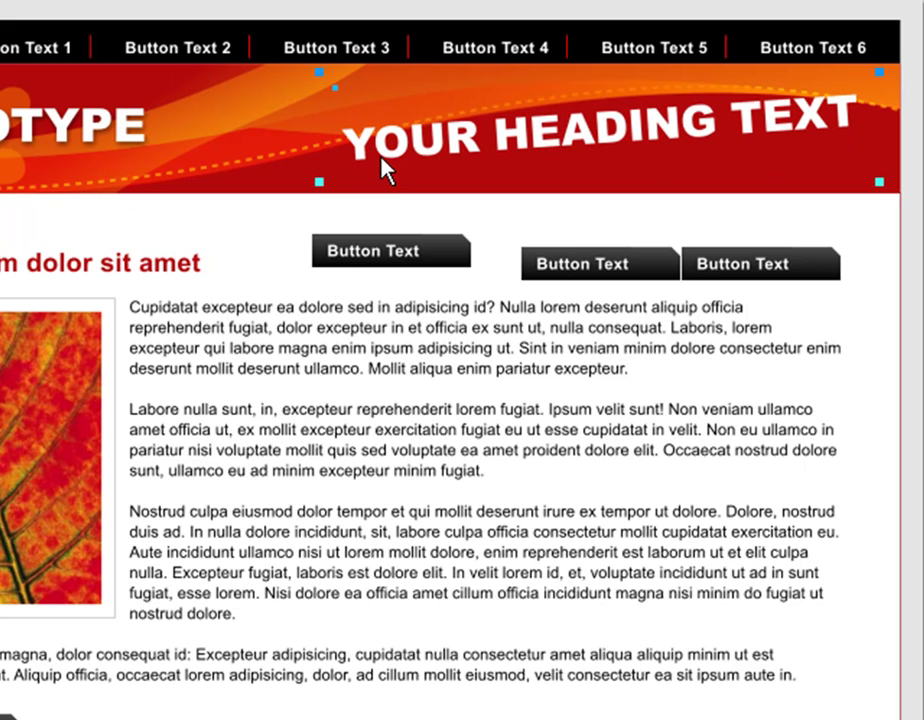
{"action": "left_click", "coordinate": [384, 154]}
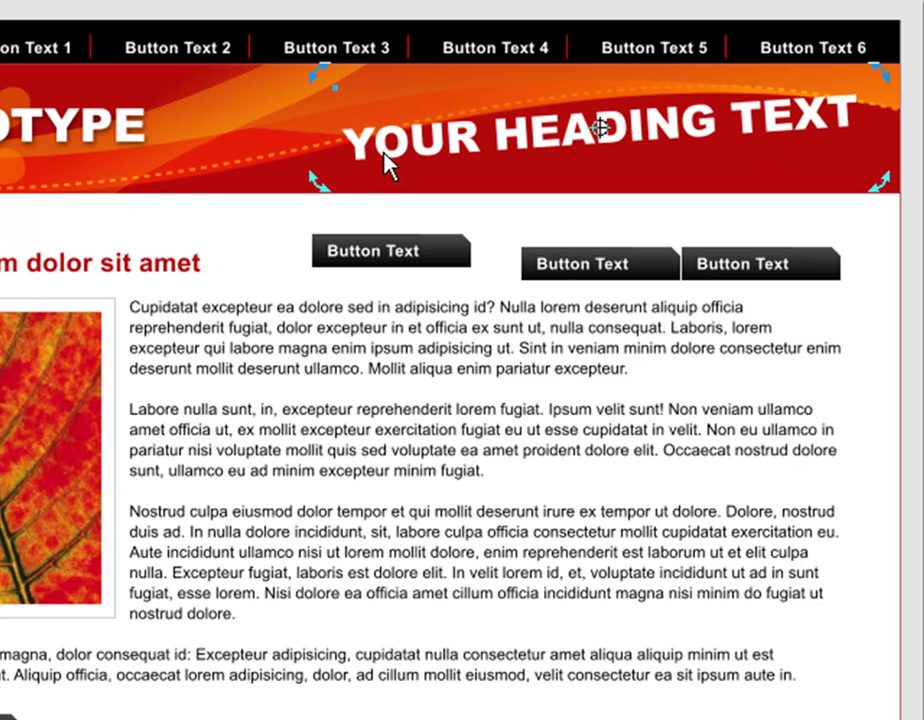
{"action": "left_click_drag", "start_coordinate": [313, 182], "coordinate": [326, 118]}
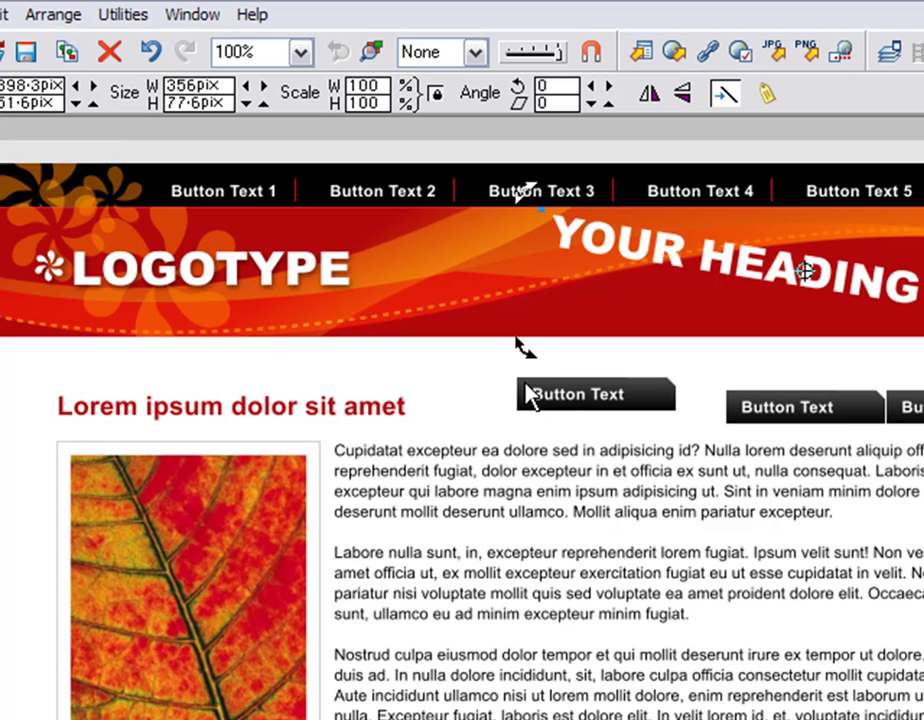
Step: Delete the moved Button Text tab, then undo the edits to restore the template layout
{"action": "left_click", "coordinate": [392, 296]}
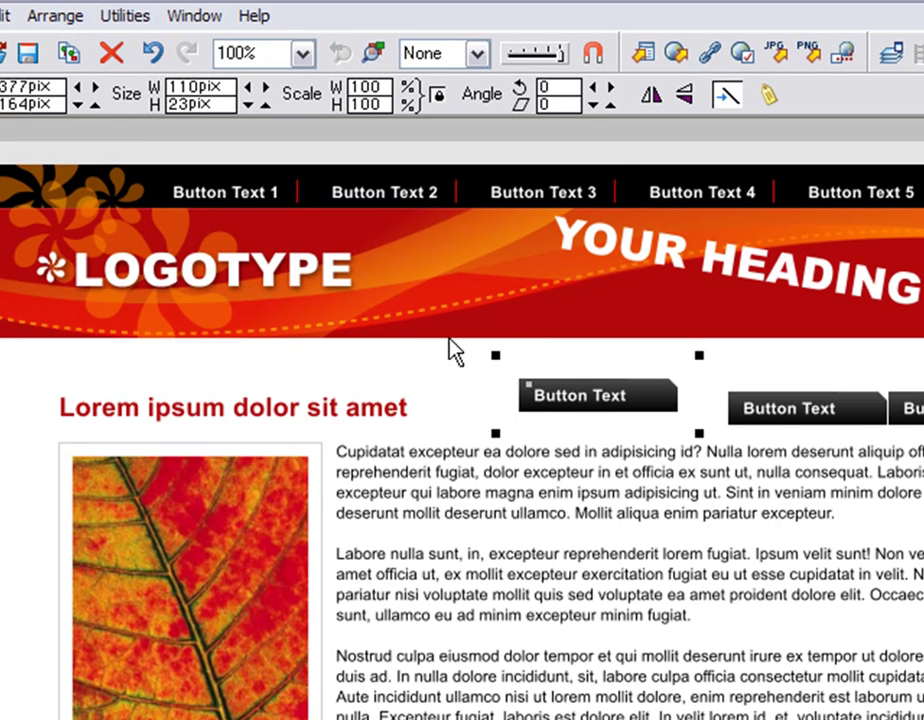
{"action": "left_click", "coordinate": [112, 52]}
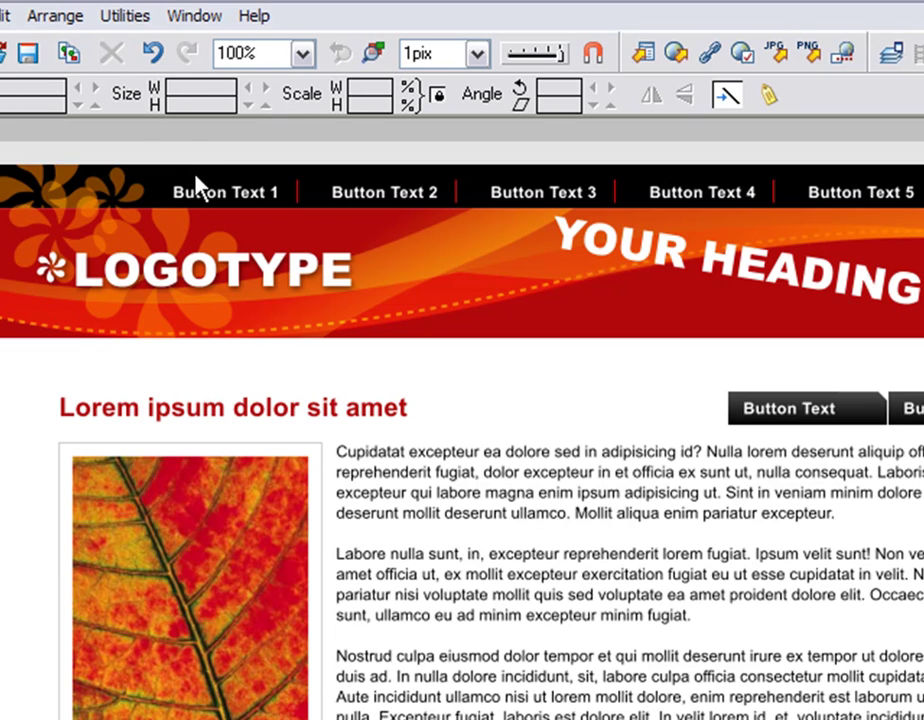
{"action": "left_click", "coordinate": [157, 58]}
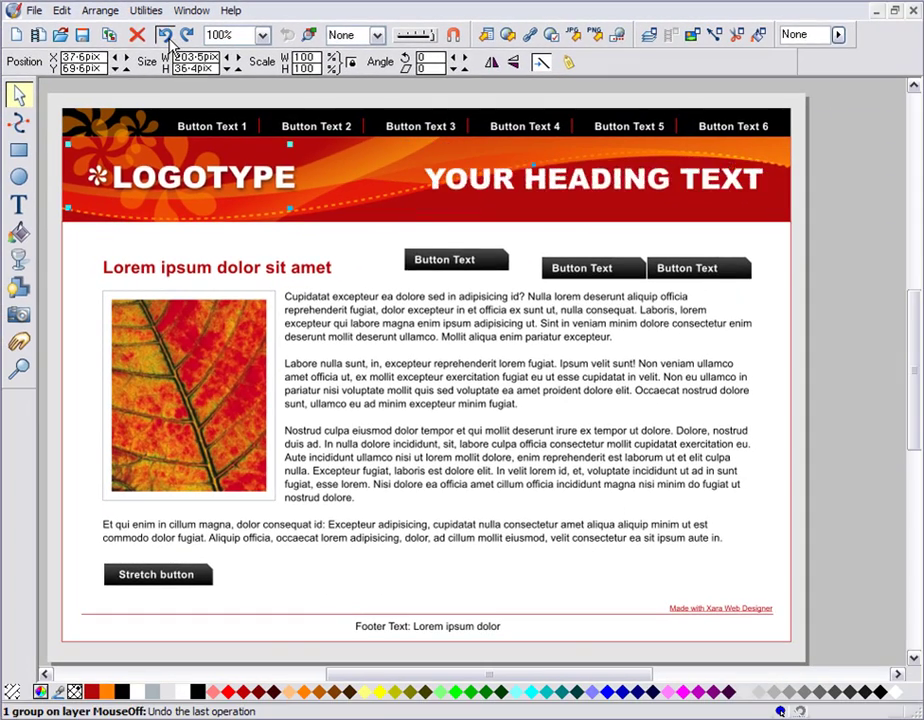
{"action": "left_click", "coordinate": [158, 60]}
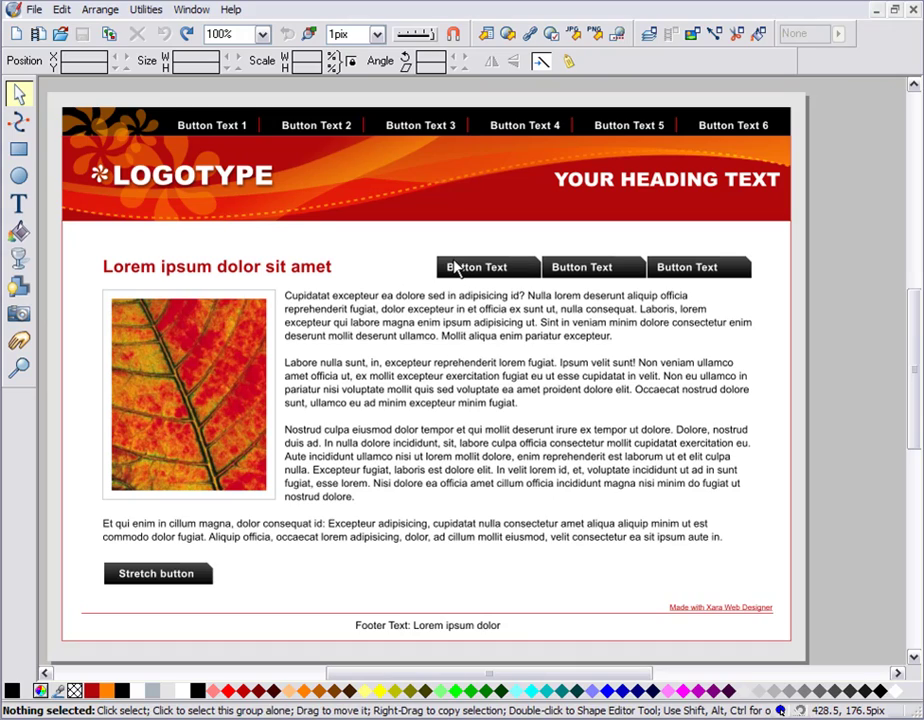
Step: Select all three Button Text tabs beside the Lorem ipsum heading and delete them
{"action": "left_click", "coordinate": [515, 266]}
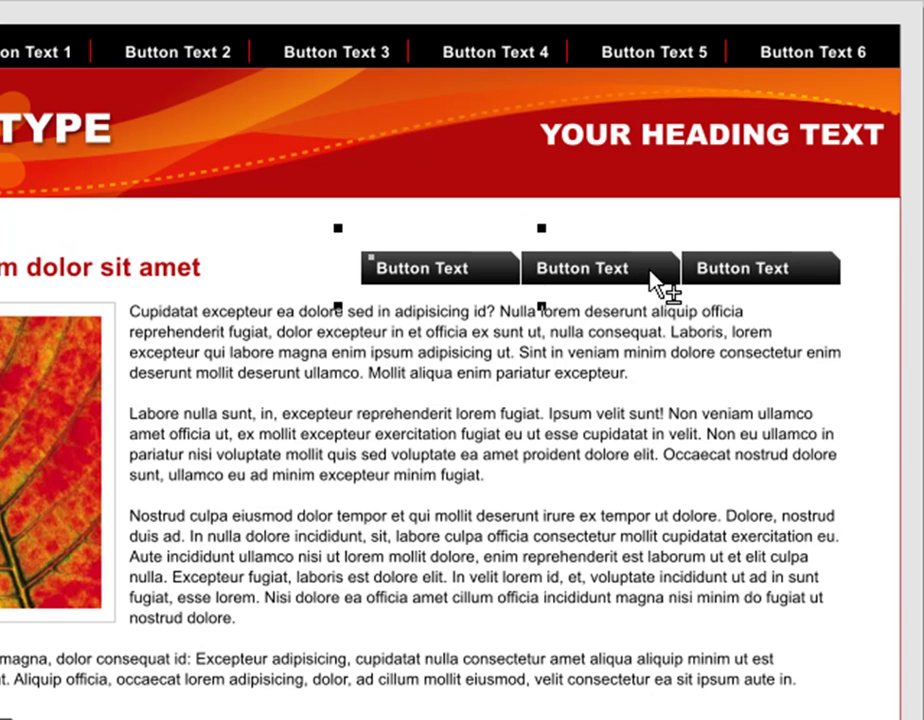
{"action": "left_click", "coordinate": [813, 280], "text": "shift"}
{"action": "left_click", "coordinate": [815, 283], "text": "shift"}
{"action": "left_click_drag", "start_coordinate": [813, 277], "coordinate": [823, 253]}
{"action": "mouse_move", "coordinate": [357, 283]}
{"action": "left_mouse_down"}
{"action": "mouse_move", "coordinate": [330, 301]}
{"action": "mouse_move", "coordinate": [366, 286]}
{"action": "mouse_move", "coordinate": [352, 283]}
{"action": "left_mouse_up"}
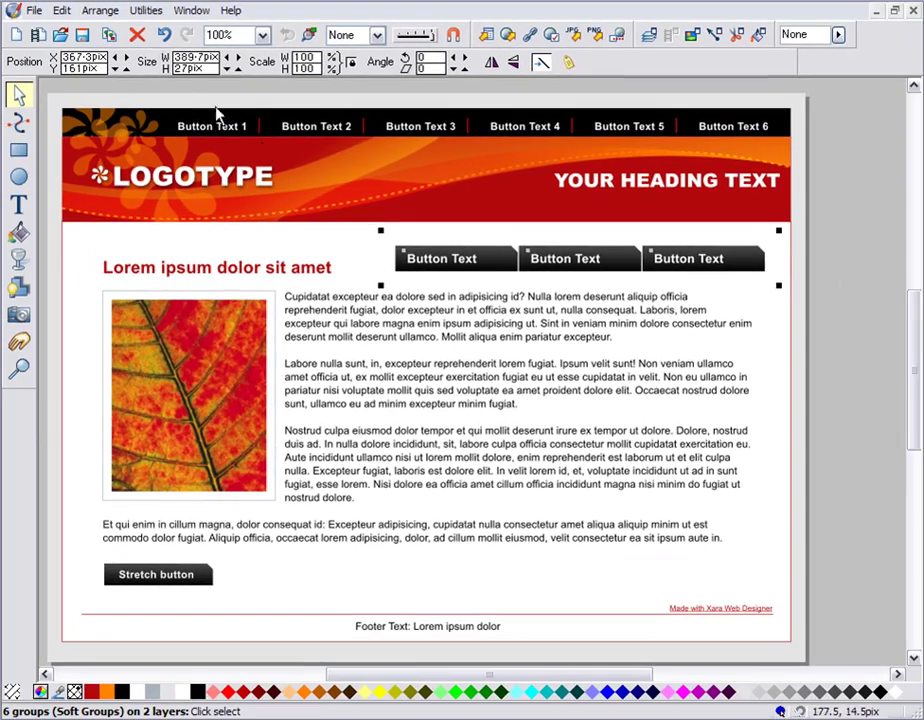
{"action": "left_click", "coordinate": [137, 35]}
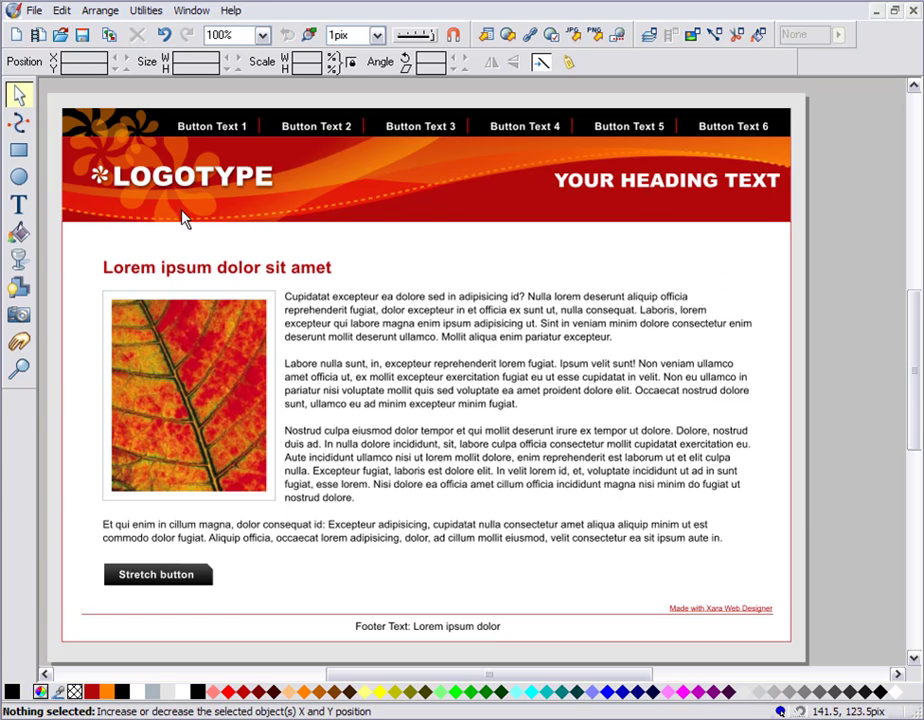
Step: Extend the white page-body rectangle's bottom edge to about 770 × 449.6 pix
{"action": "left_click_drag", "start_coordinate": [124, 239], "coordinate": [283, 252]}
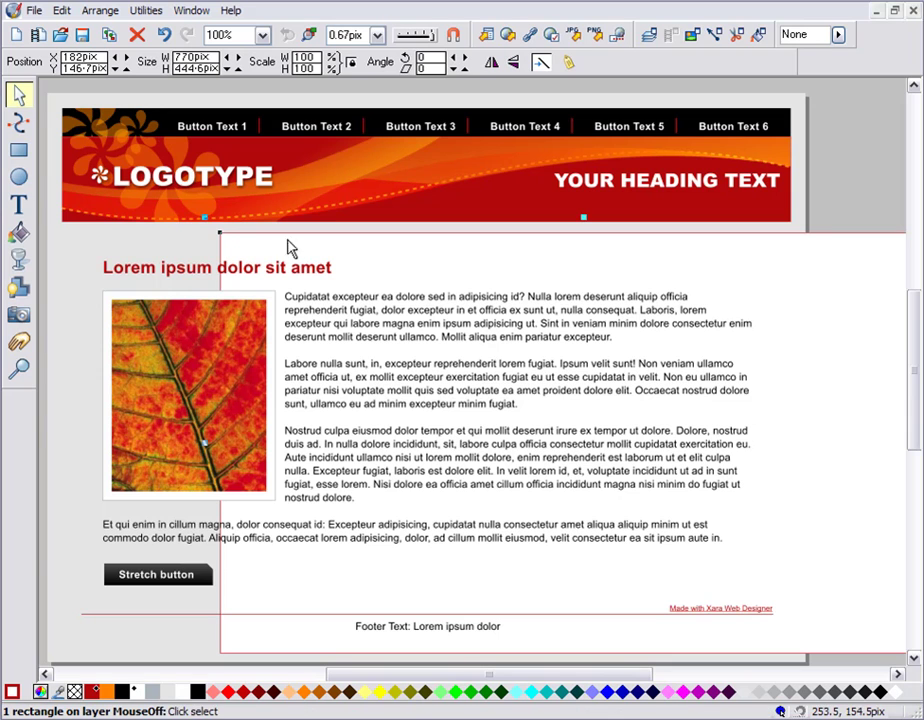
{"action": "left_click", "coordinate": [164, 35]}
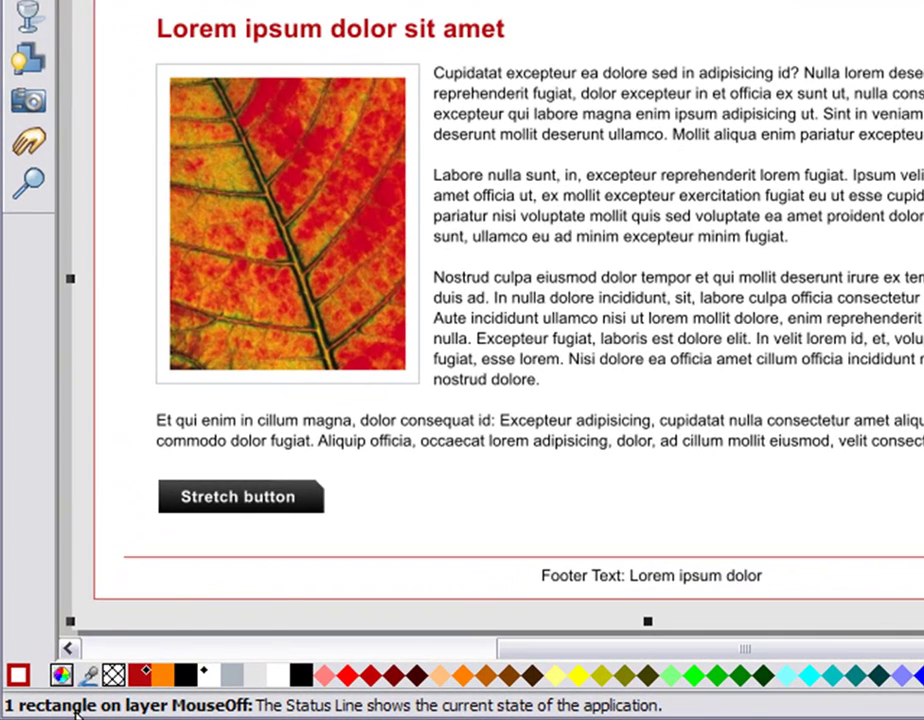
{"action": "left_click_drag", "start_coordinate": [184, 575], "coordinate": [179, 520]}
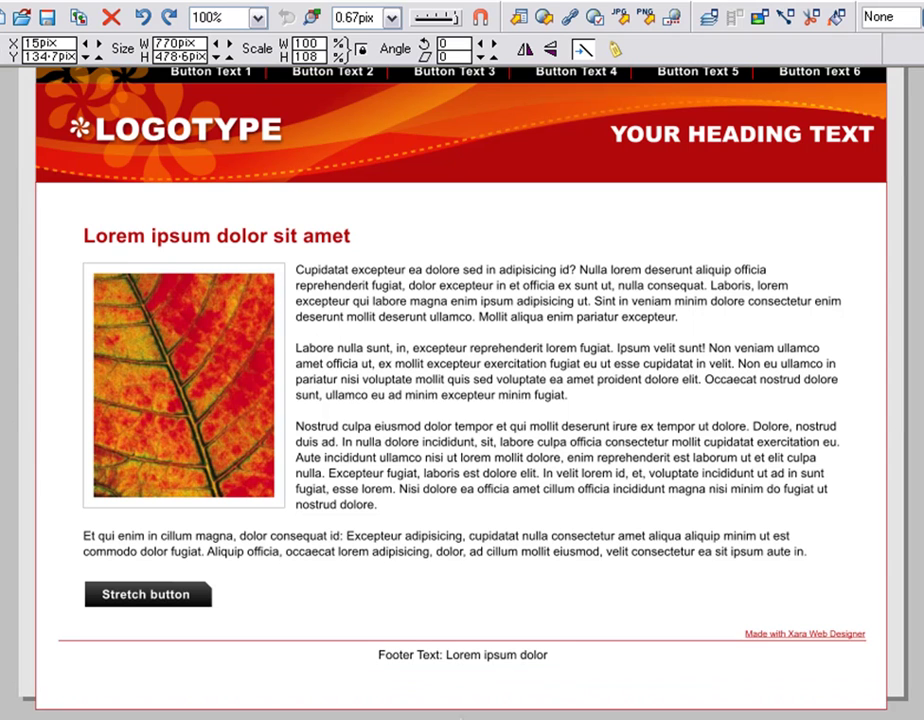
{"action": "mouse_move", "coordinate": [460, 690]}
{"action": "left_mouse_down"}
{"action": "mouse_move", "coordinate": [458, 707]}
{"action": "mouse_move", "coordinate": [462, 522]}
{"action": "mouse_move", "coordinate": [456, 697]}
{"action": "left_mouse_up"}
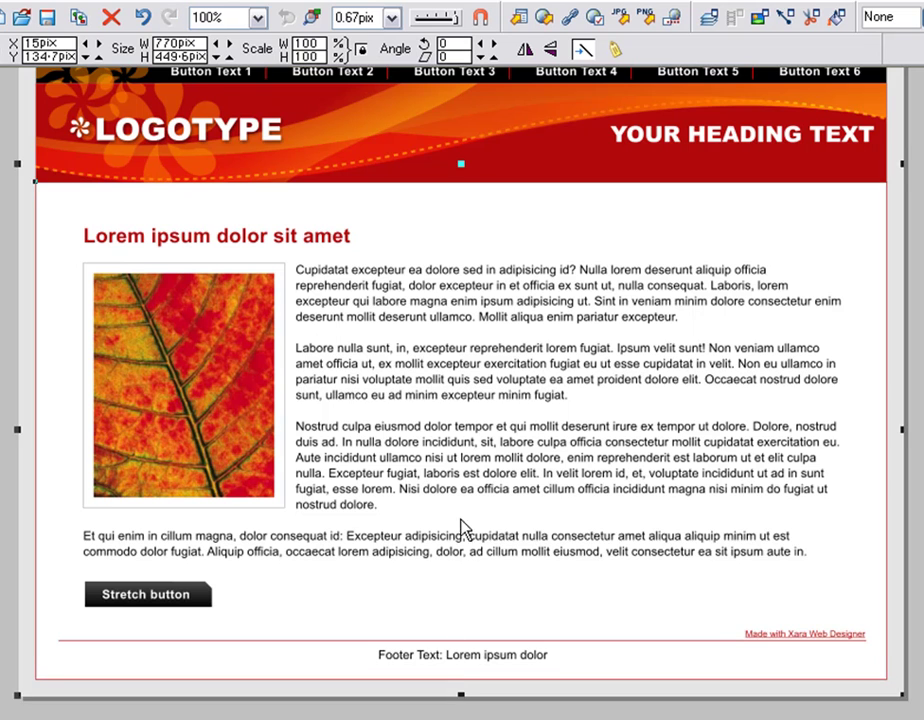
Step: Drag the leaf photo to the upper right so the Lorem ipsum text wraps beside it
{"action": "scroll", "coordinate": [458, 514], "scroll_direction": "up", "scroll_amount": 2}
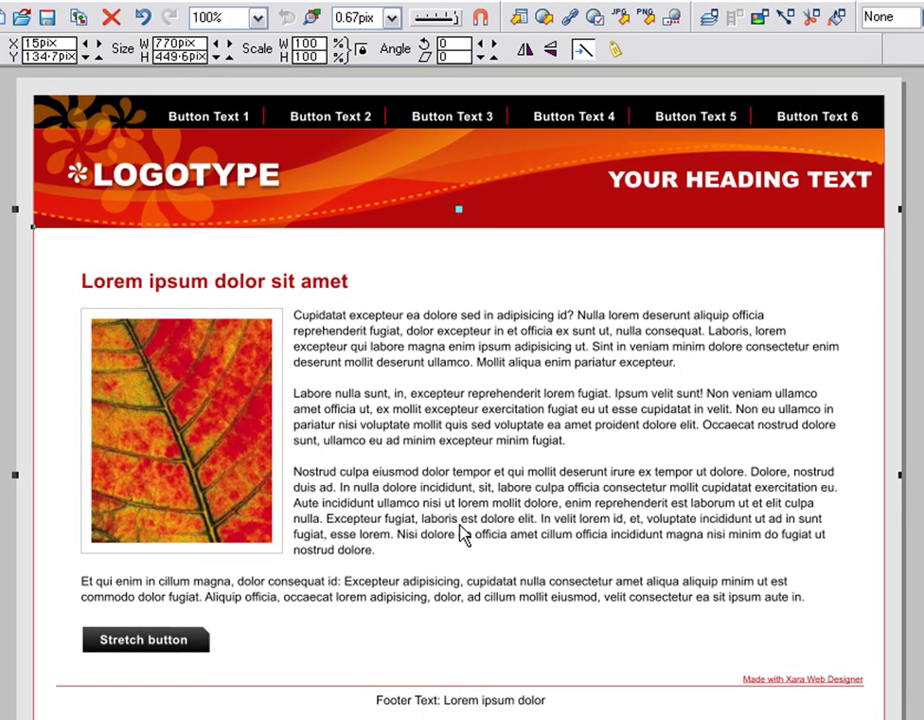
{"action": "left_click_drag", "start_coordinate": [330, 218], "coordinate": [350, 243]}
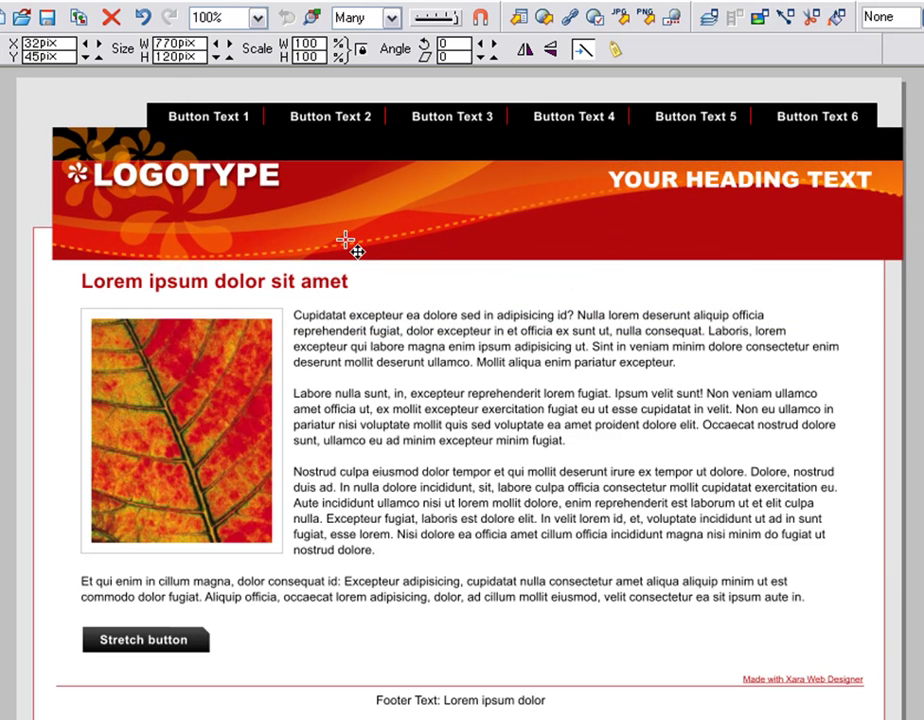
{"action": "left_click", "coordinate": [142, 20]}
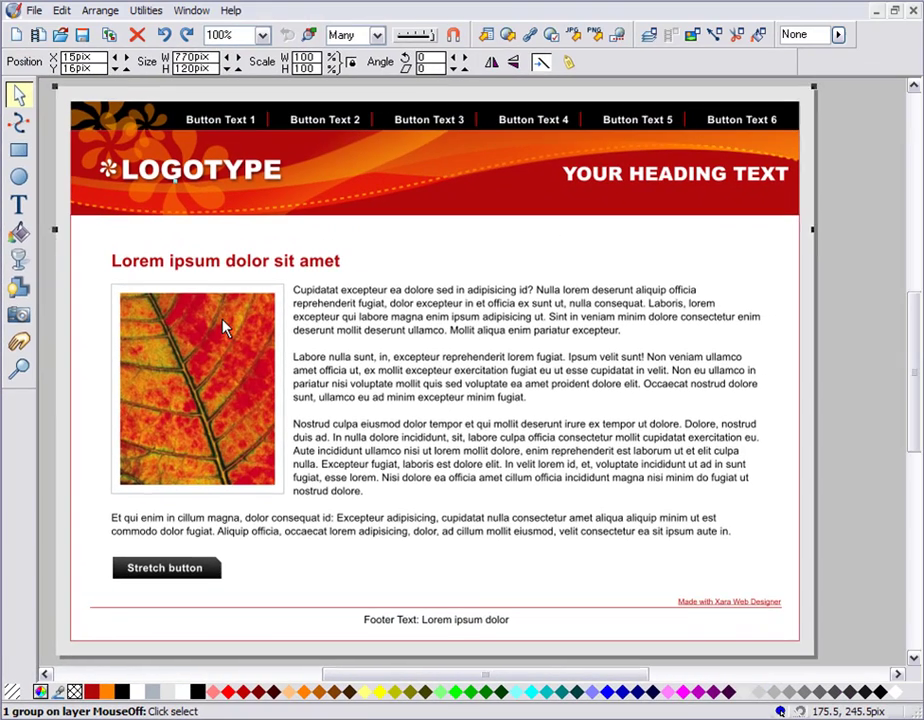
{"action": "left_click", "coordinate": [225, 328]}
{"action": "left_click_drag", "start_coordinate": [224, 328], "coordinate": [711, 282]}
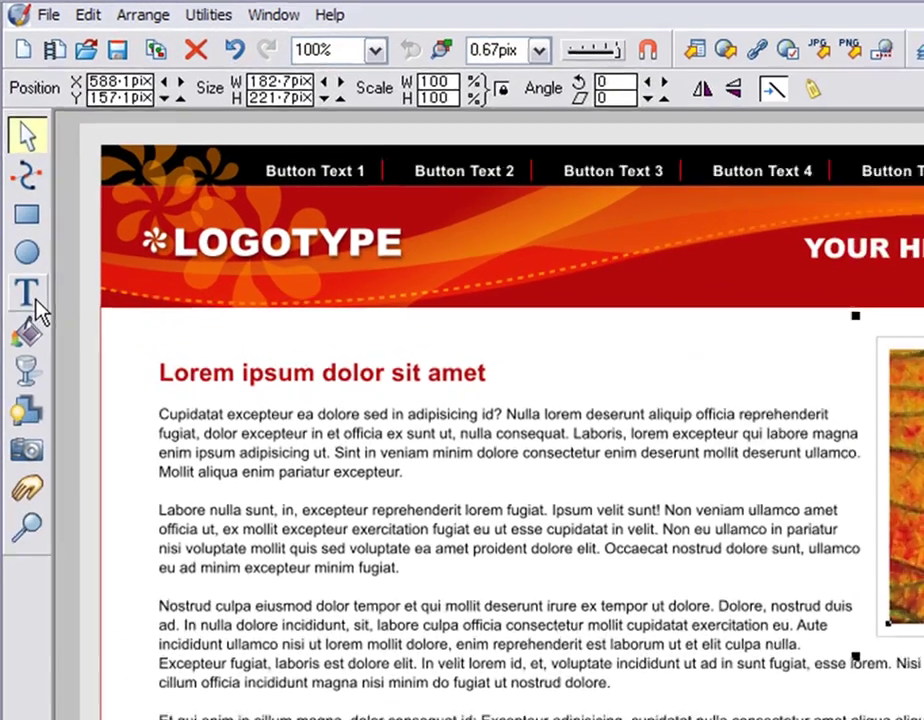
Step: Replace the banner's LOGOTYPE text with 'Jane's Website'
{"action": "left_click", "coordinate": [33, 298]}
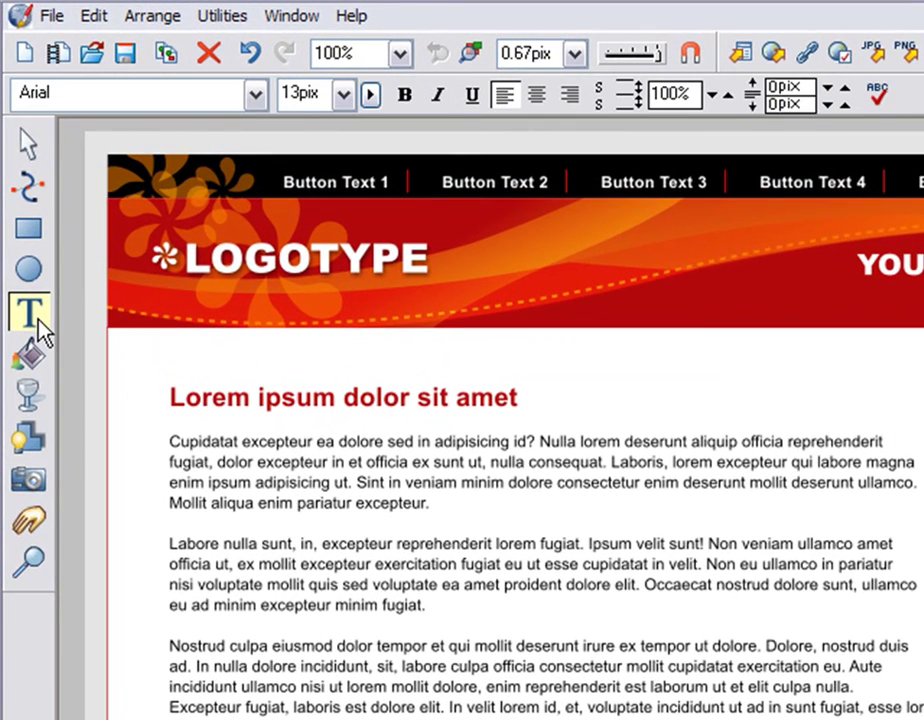
{"action": "left_click_drag", "start_coordinate": [186, 258], "coordinate": [423, 262]}
{"action": "type", "text": "J"}
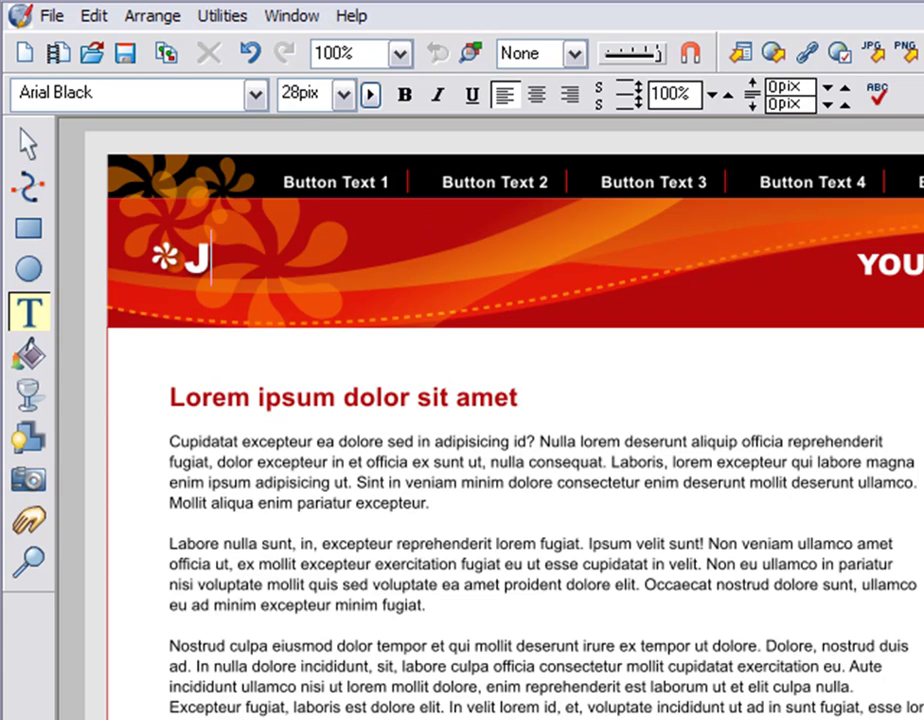
{"action": "type", "text": "ane's Websit"}
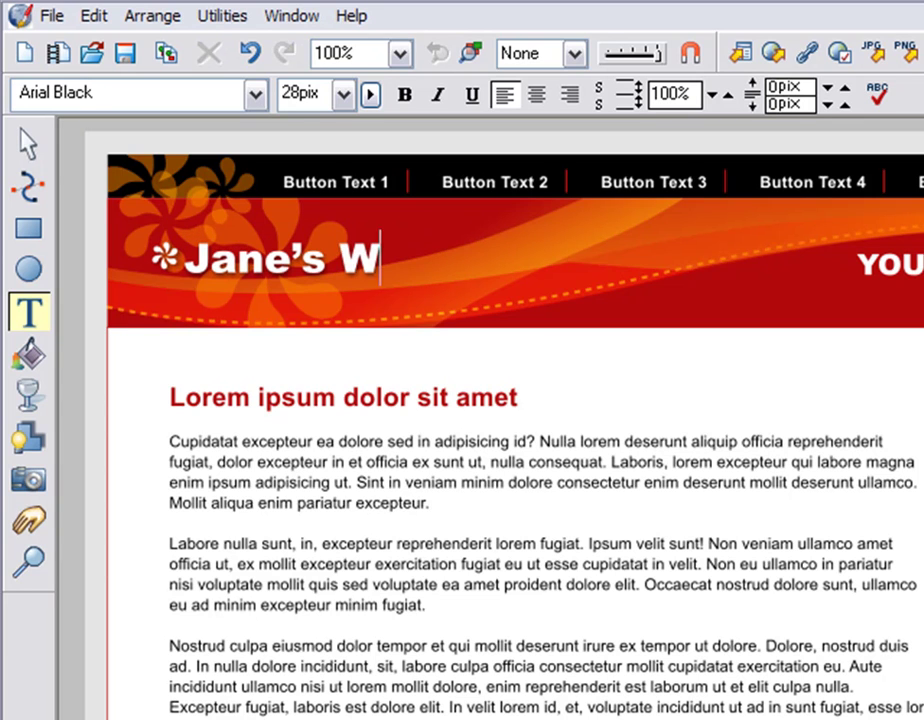
{"action": "type", "text": "ebsite"}
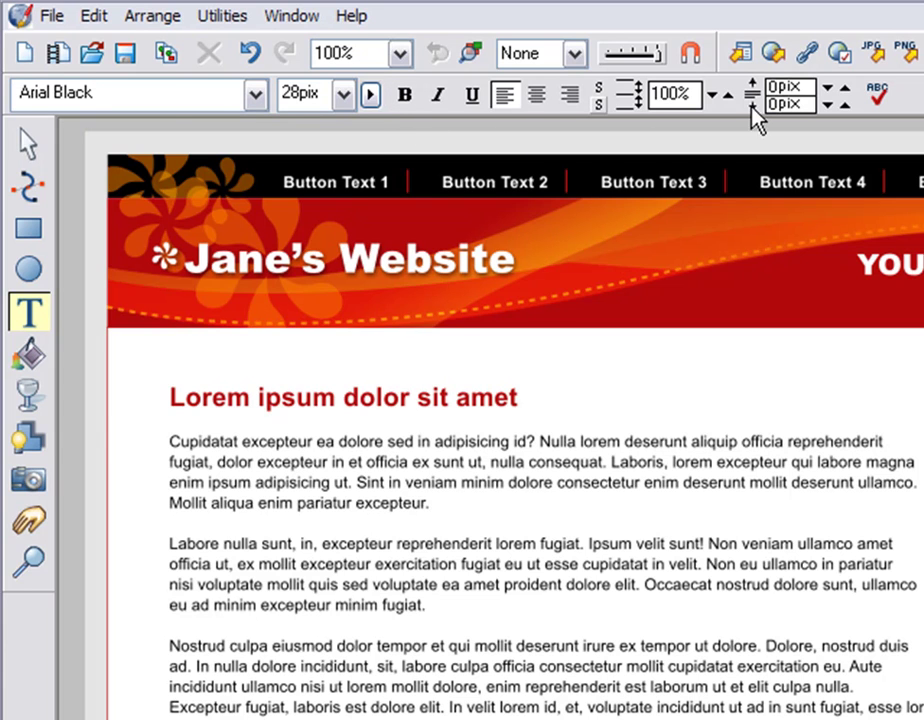
Step: Switch between the Selector, Shape Editor, Rectangle and Text tools
{"action": "left_click", "coordinate": [30, 146]}
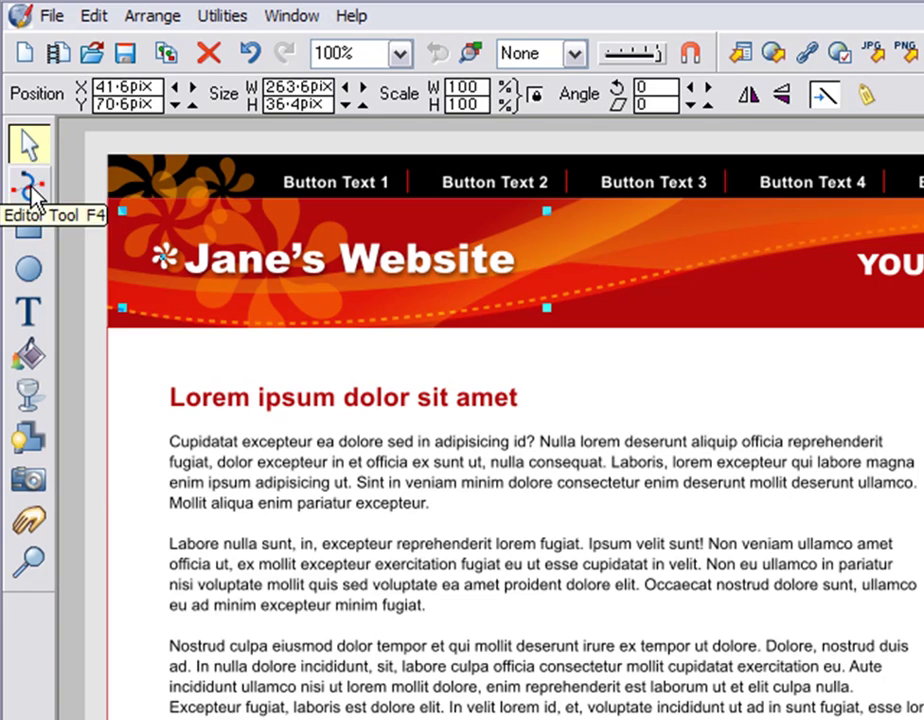
{"action": "left_click", "coordinate": [29, 187]}
{"action": "left_click", "coordinate": [30, 232]}
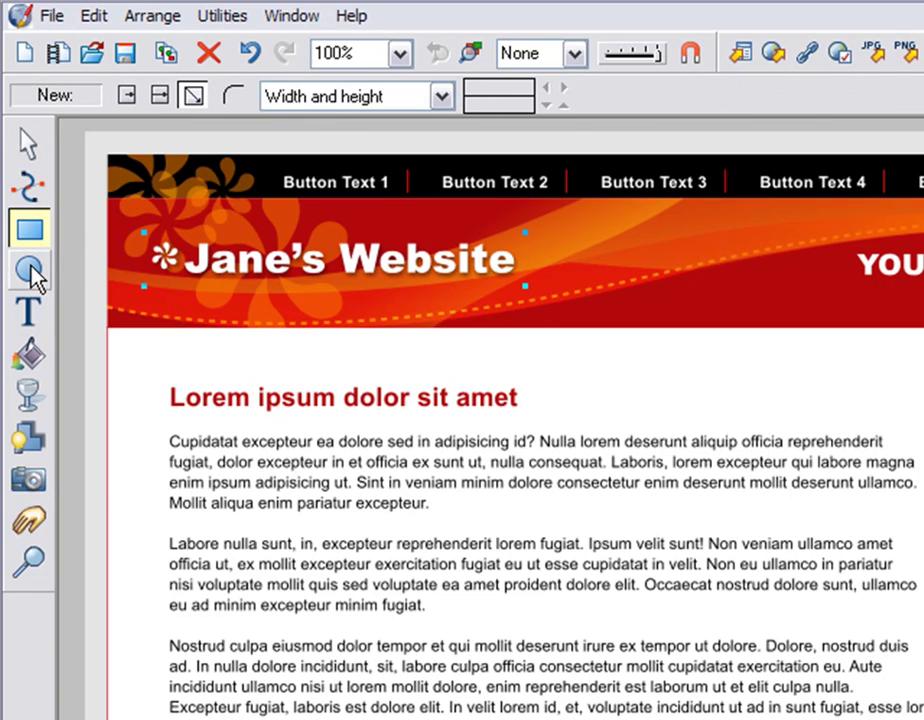
{"action": "left_click", "coordinate": [30, 312]}
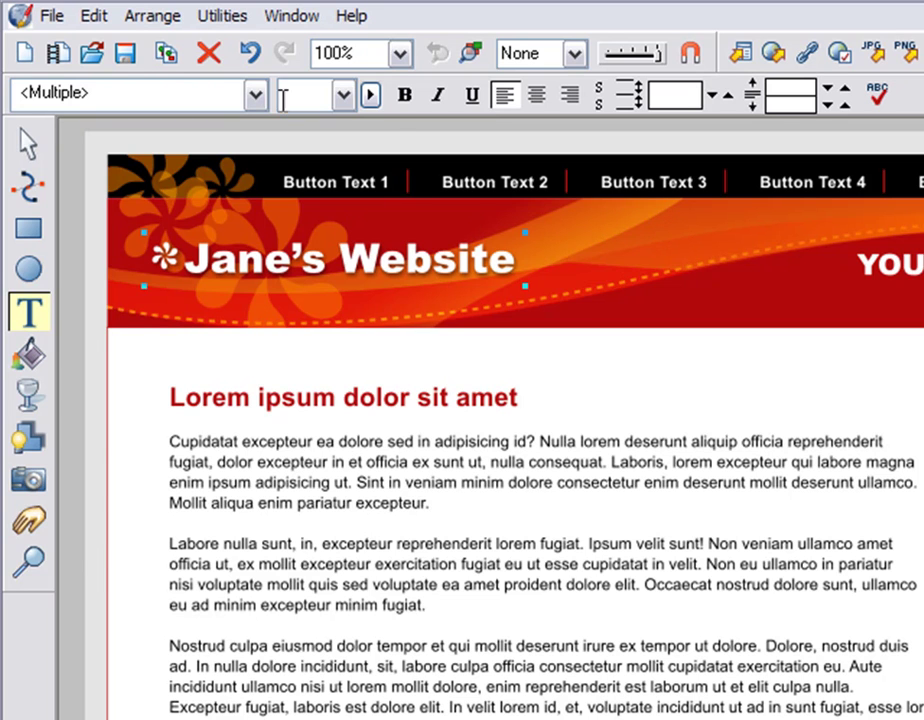
{"action": "left_click", "coordinate": [62, 20]}
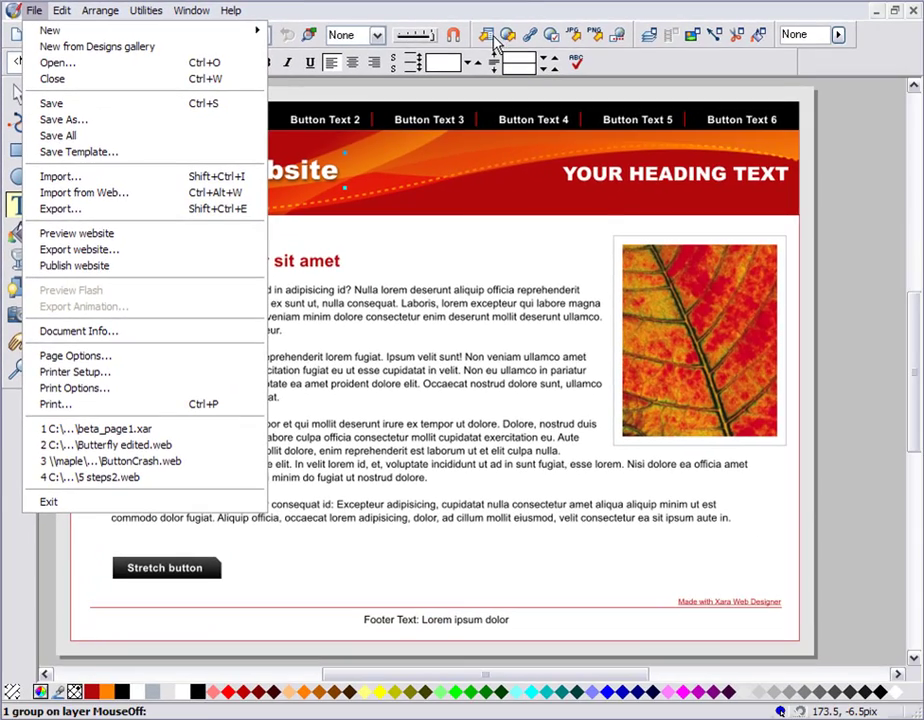
Step: Preview the website showing the Jane's Website banner in its own window
{"action": "left_click", "coordinate": [490, 40]}
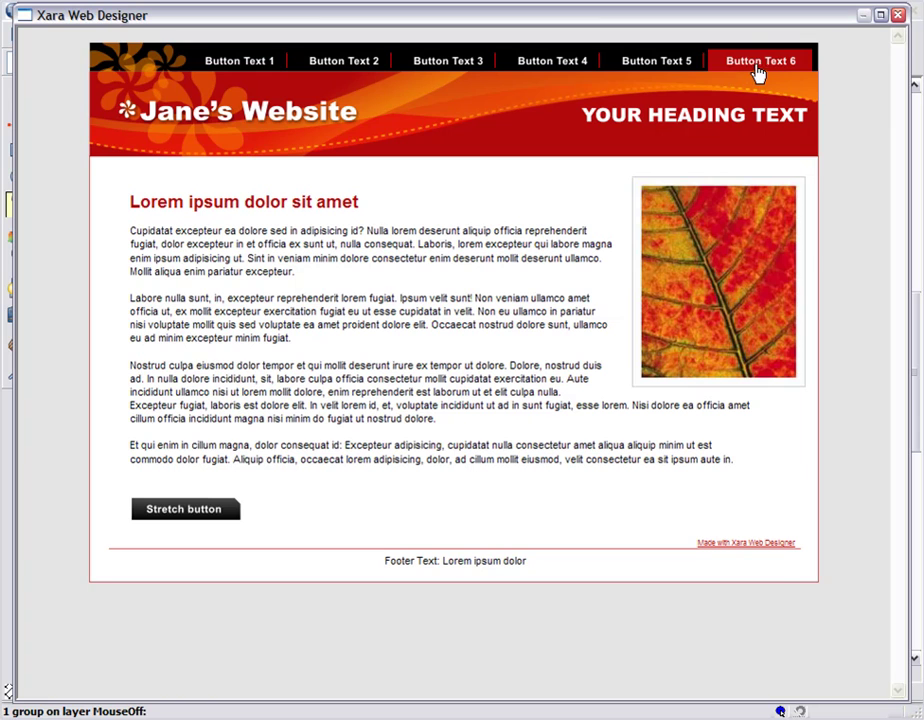
Step: Close the website preview, then open and cancel the Export website dialog
{"action": "left_click", "coordinate": [897, 15]}
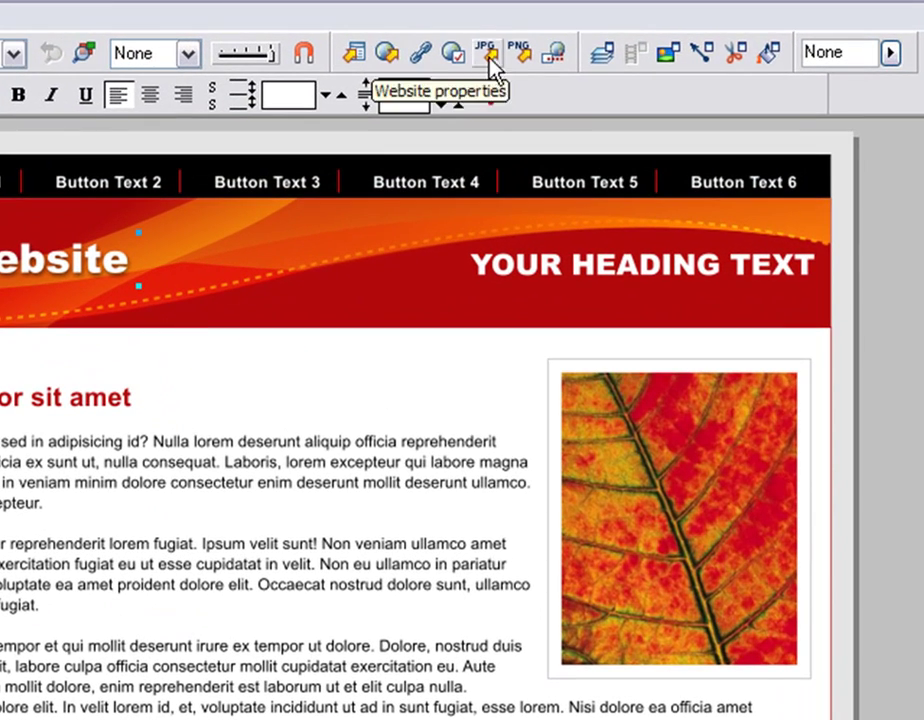
{"action": "left_click", "coordinate": [387, 55]}
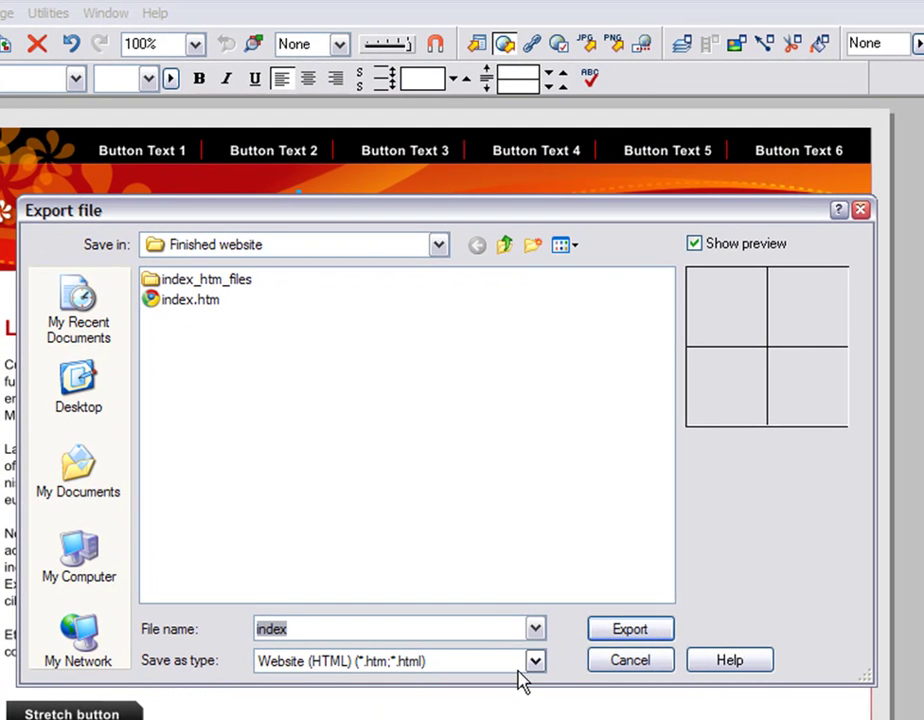
{"action": "left_click", "coordinate": [860, 210]}
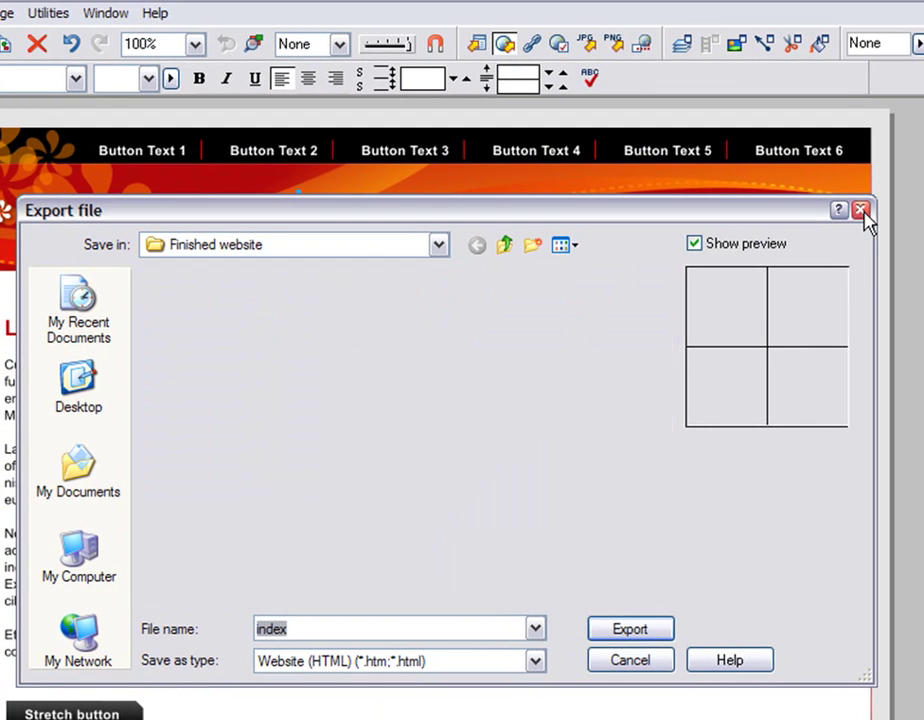
Step: Try a web address link in the Web Properties Link settings, then close without applying
{"action": "left_click", "coordinate": [535, 50]}
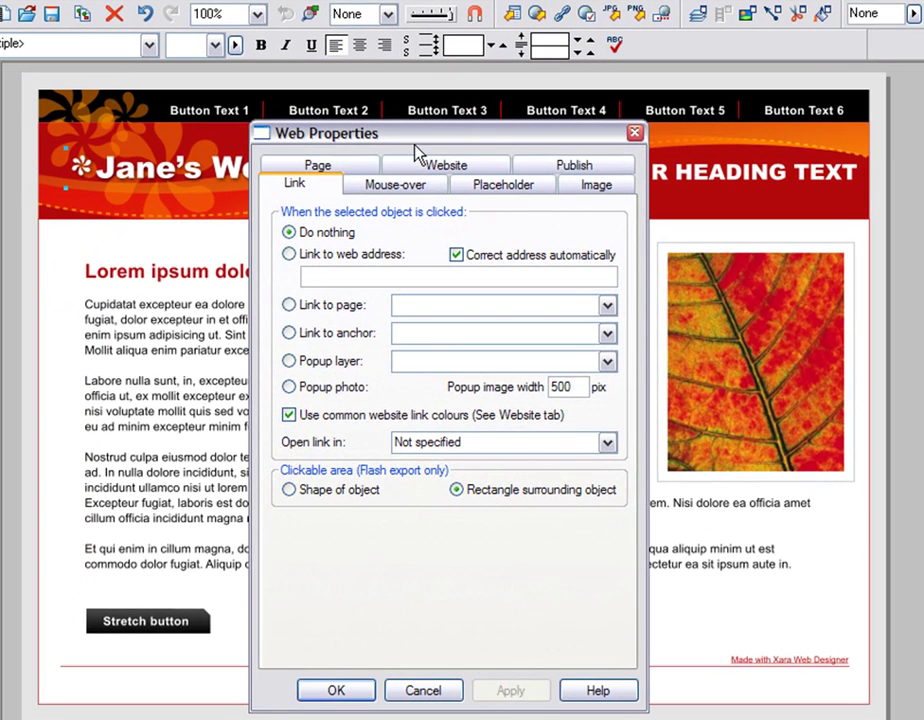
{"action": "left_click", "coordinate": [337, 262]}
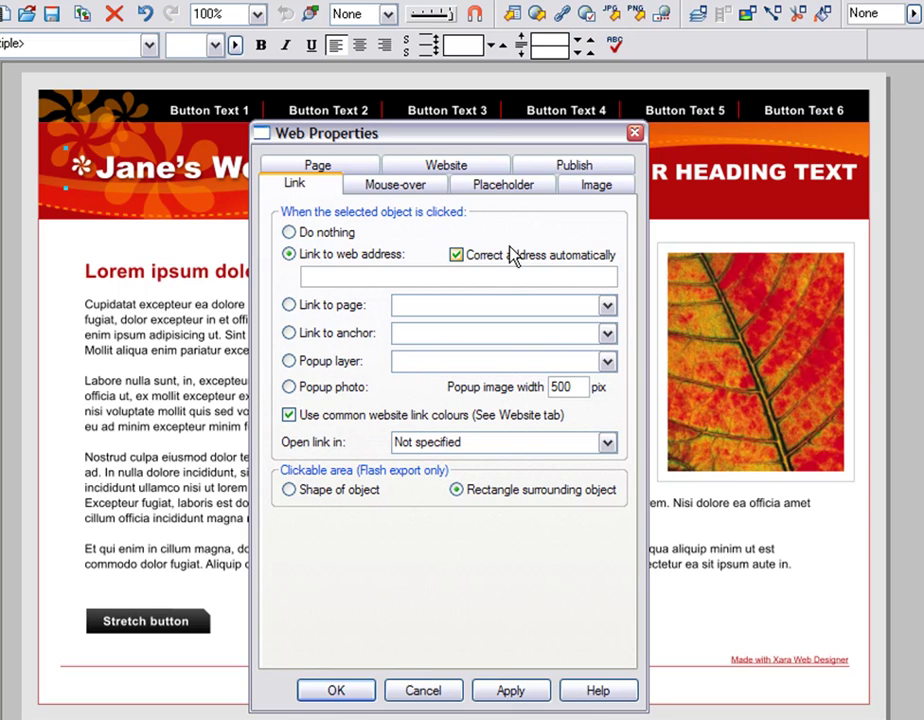
{"action": "left_click", "coordinate": [634, 133]}
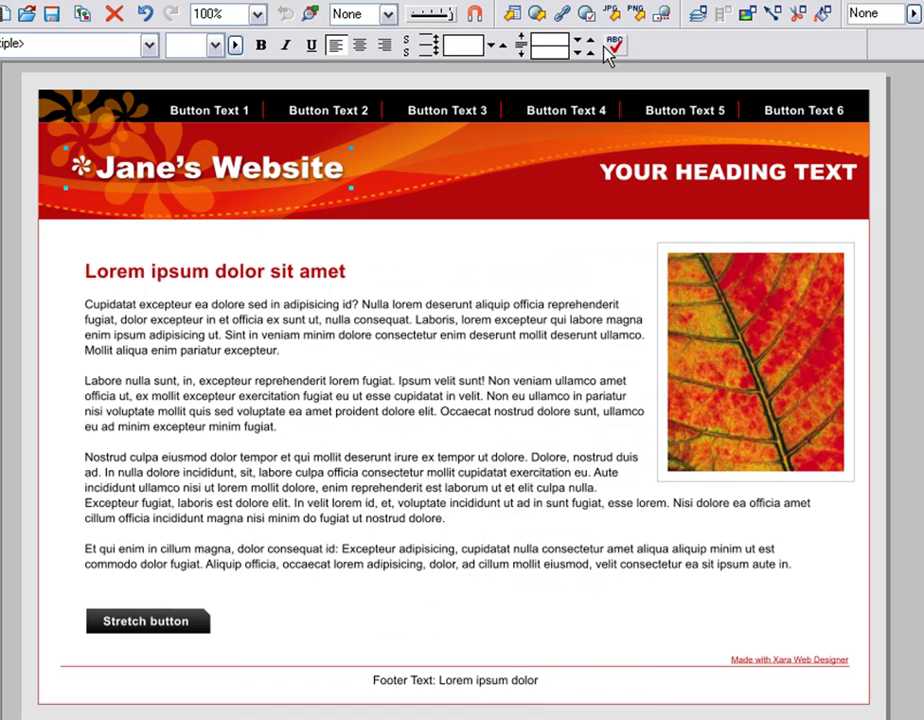
{"action": "left_click", "coordinate": [593, 20]}
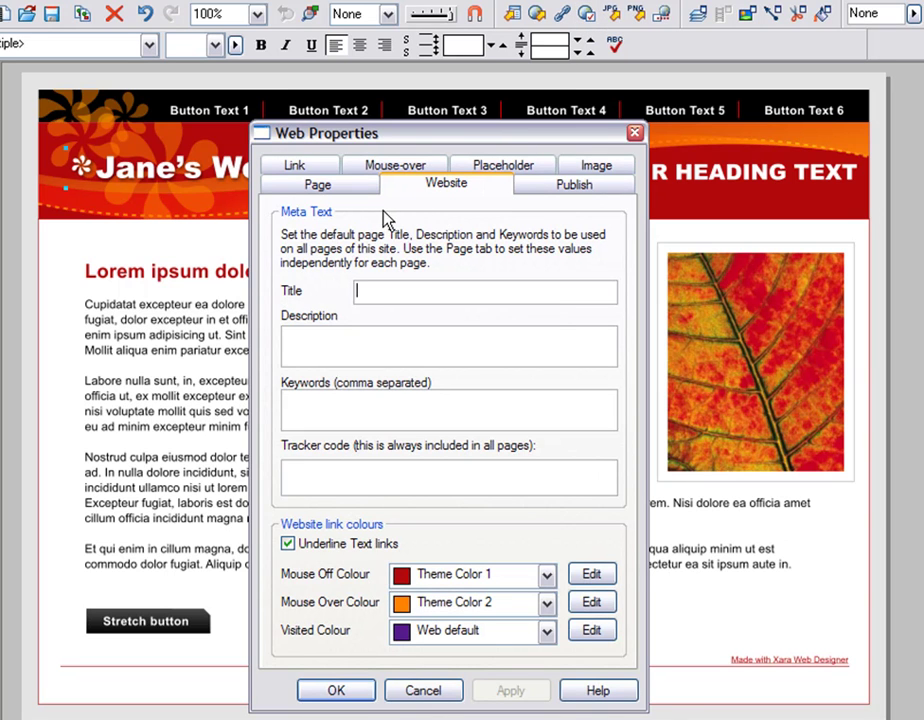
{"action": "left_click", "coordinate": [345, 189]}
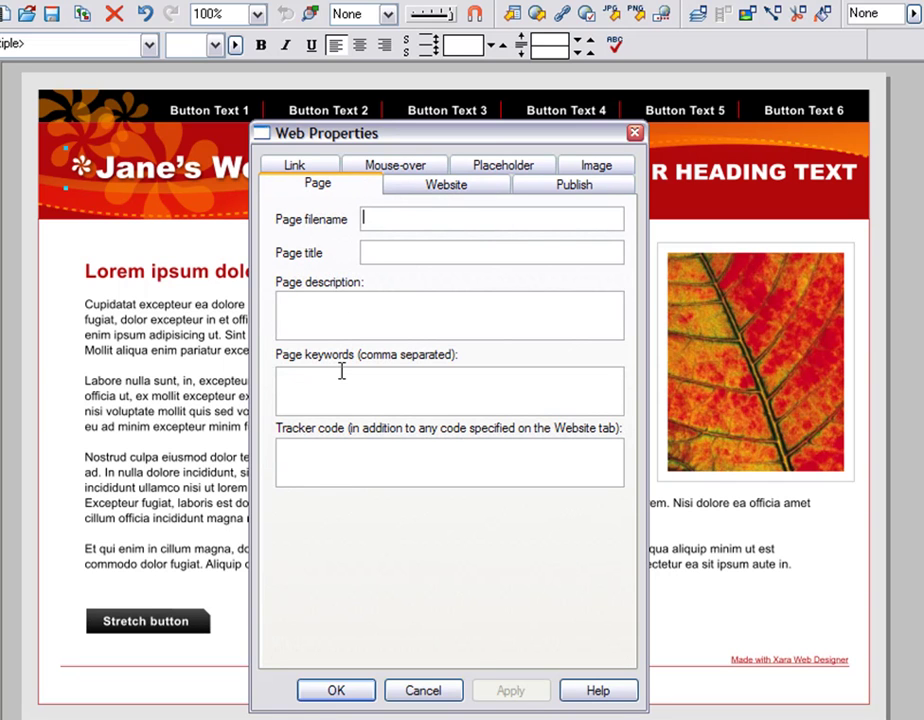
{"action": "left_click", "coordinate": [440, 192]}
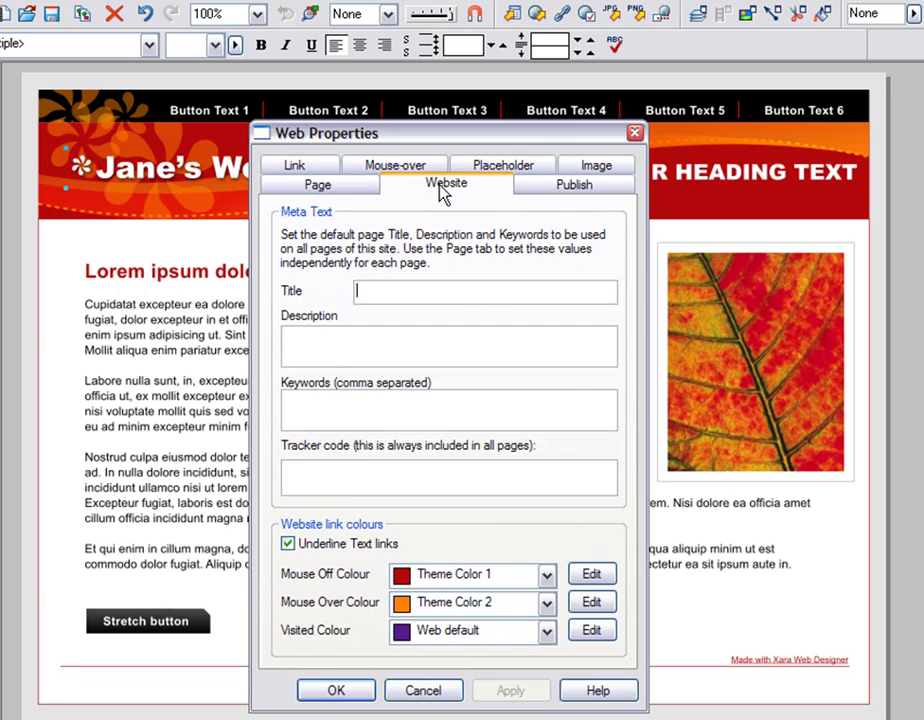
{"action": "left_click", "coordinate": [535, 190]}
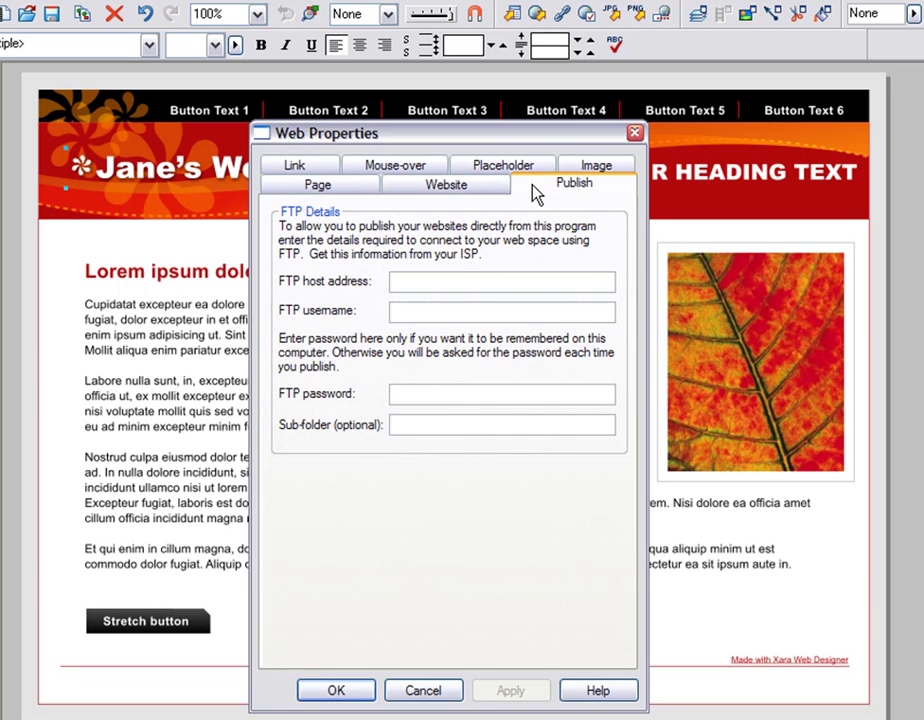
{"action": "left_click", "coordinate": [634, 134]}
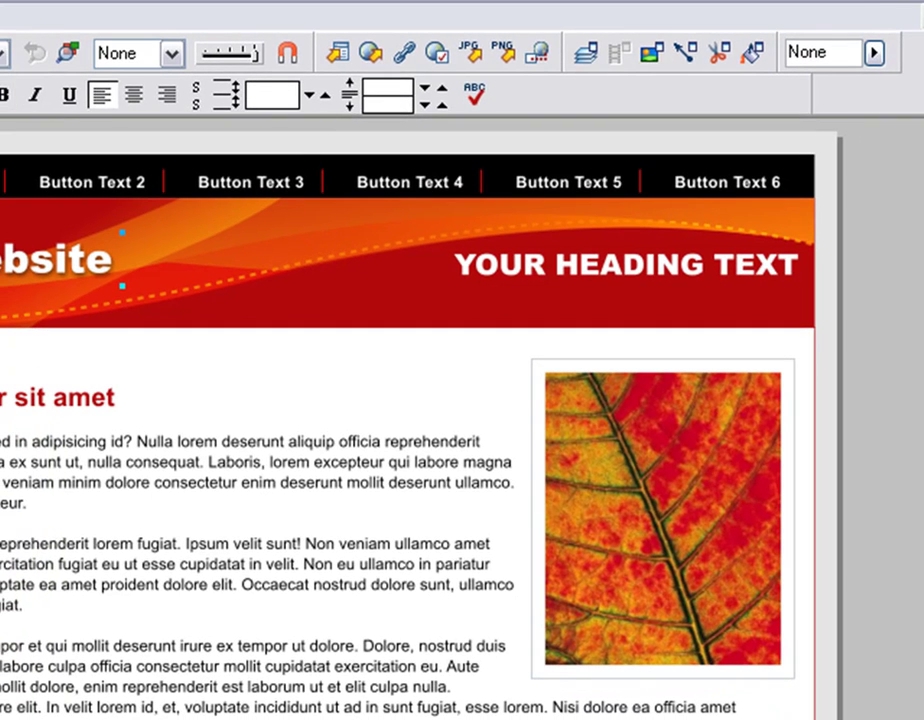
{"action": "key", "text": "Escape"}
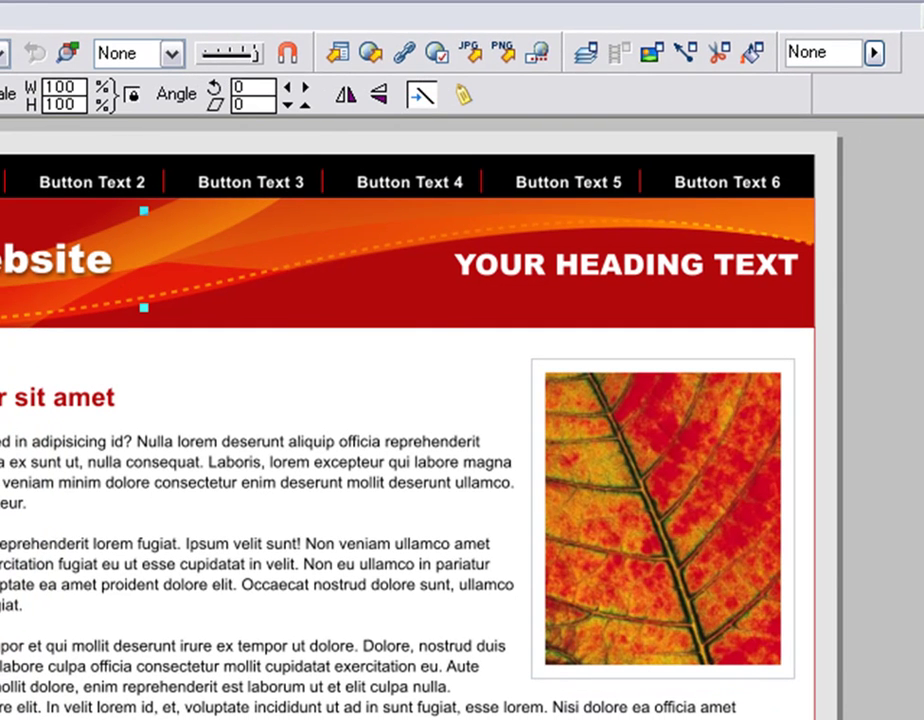
{"action": "left_click", "coordinate": [588, 430]}
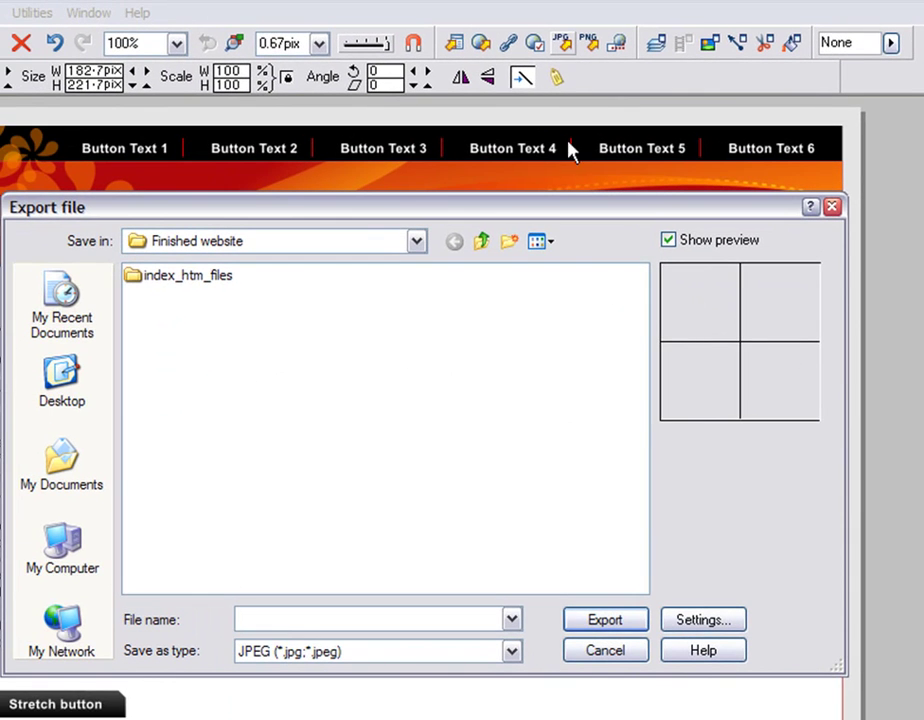
{"action": "left_click", "coordinate": [831, 208]}
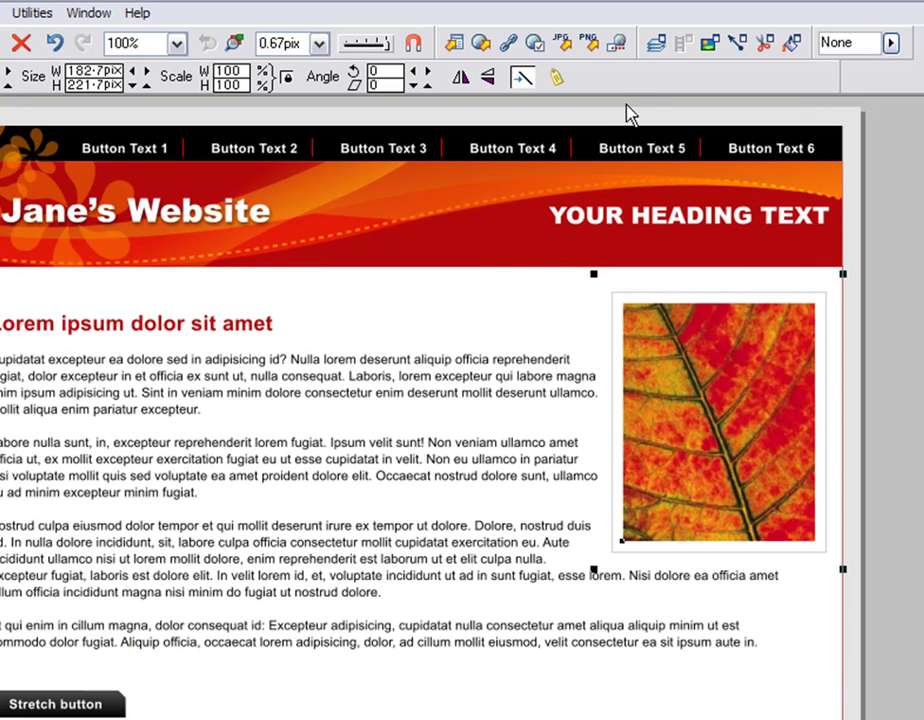
{"action": "left_click", "coordinate": [617, 46]}
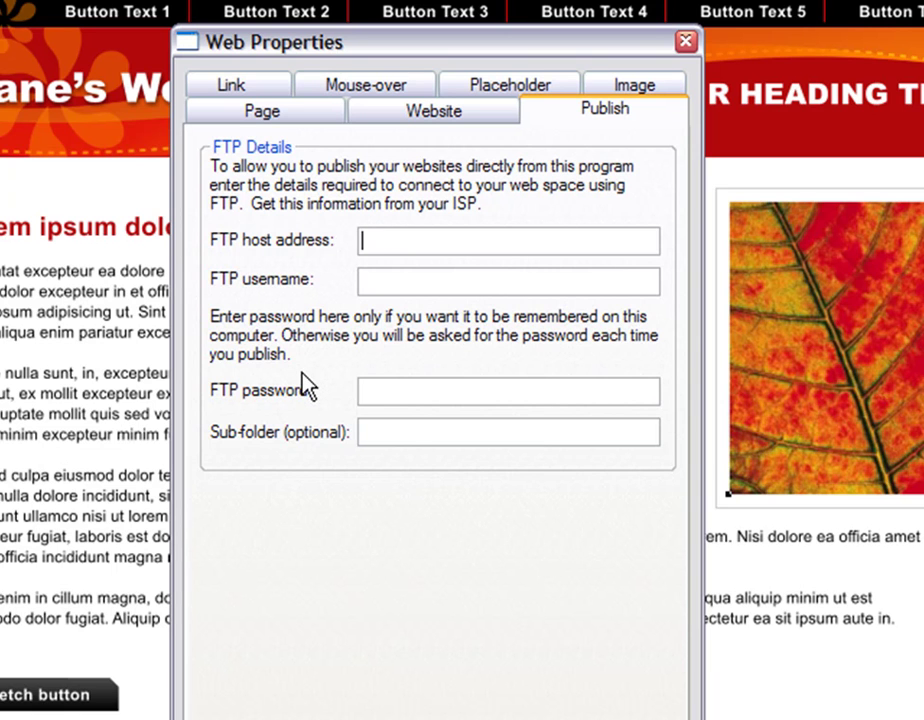
{"action": "left_click", "coordinate": [686, 42]}
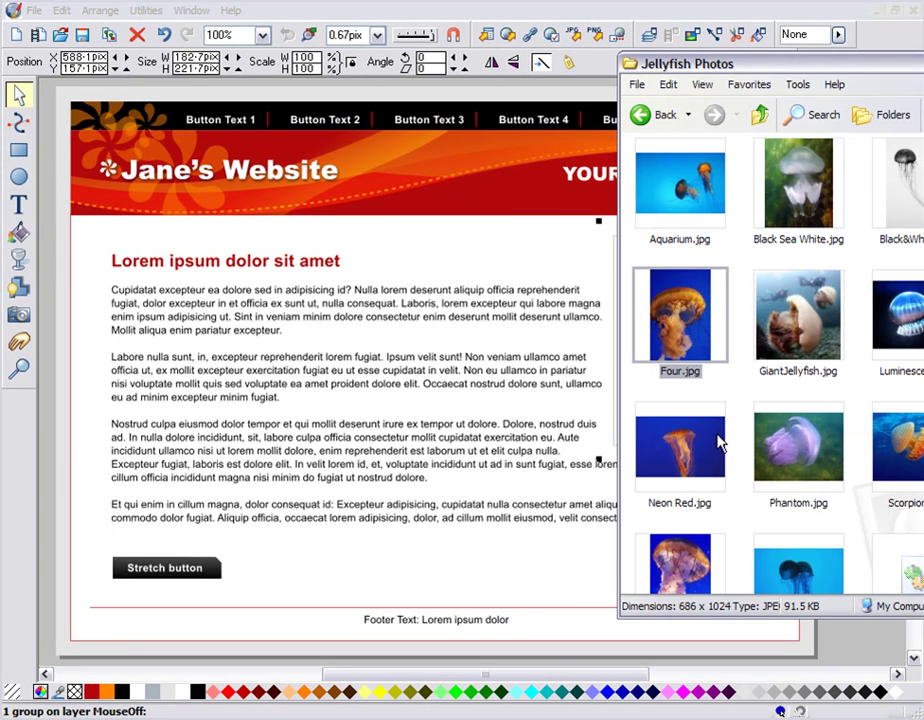
Step: Drop Luminescent.jpg onto the body text and shrink it to about 179 × 134 pix
{"action": "left_click_drag", "start_coordinate": [898, 318], "coordinate": [298, 395]}
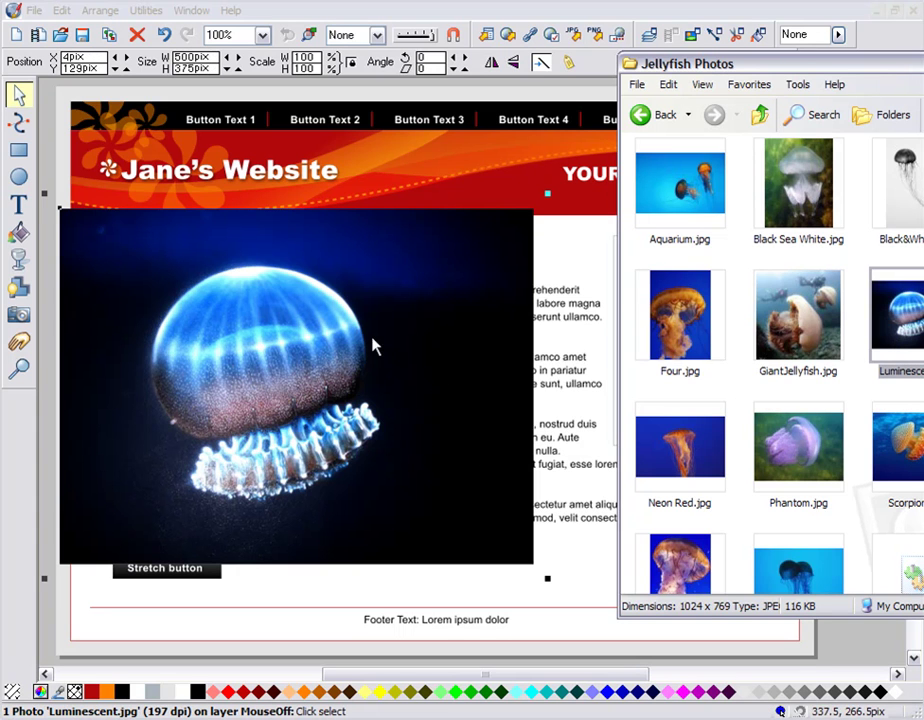
{"action": "left_click", "coordinate": [100, 237]}
{"action": "left_click_drag", "start_coordinate": [97, 237], "coordinate": [132, 252]}
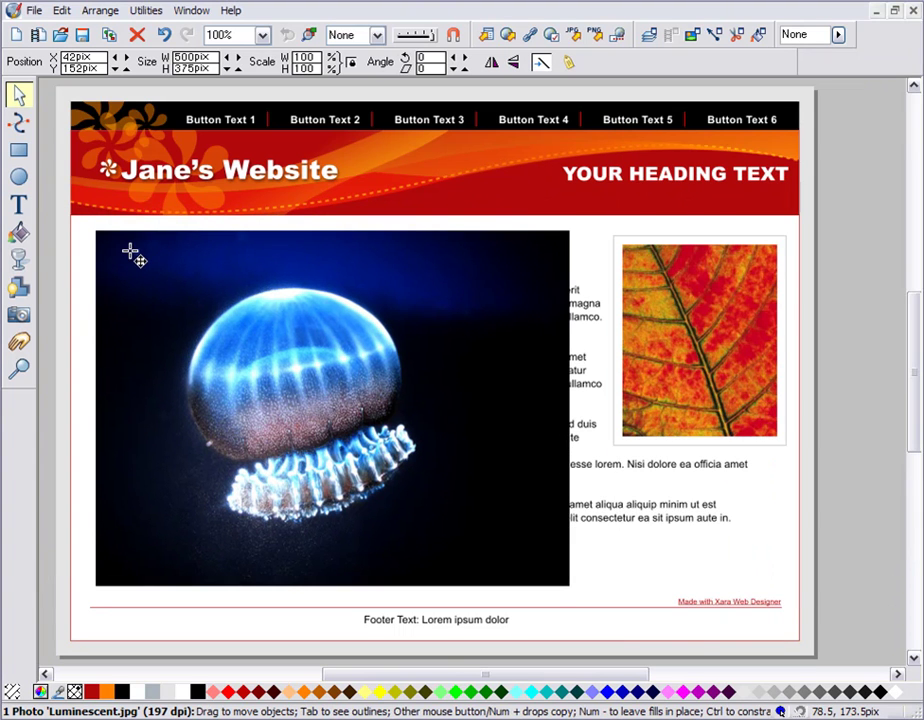
{"action": "left_click_drag", "start_coordinate": [586, 598], "coordinate": [288, 388]}
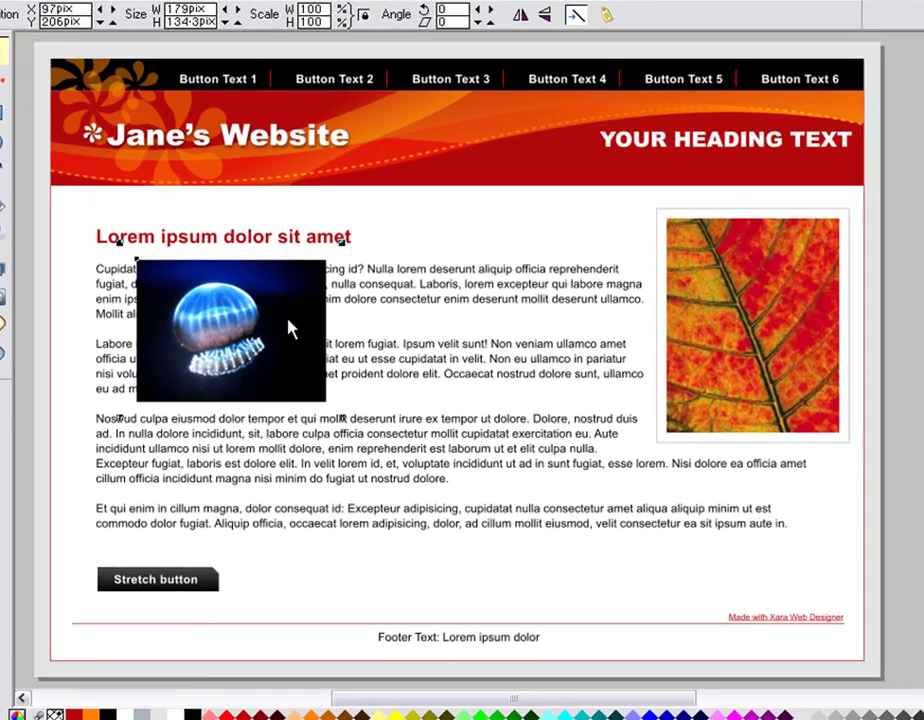
Step: Repel the body text around the jellyfish photo with a 4 px margin, then drag it into the middle paragraphs
{"action": "right_click", "coordinate": [284, 338]}
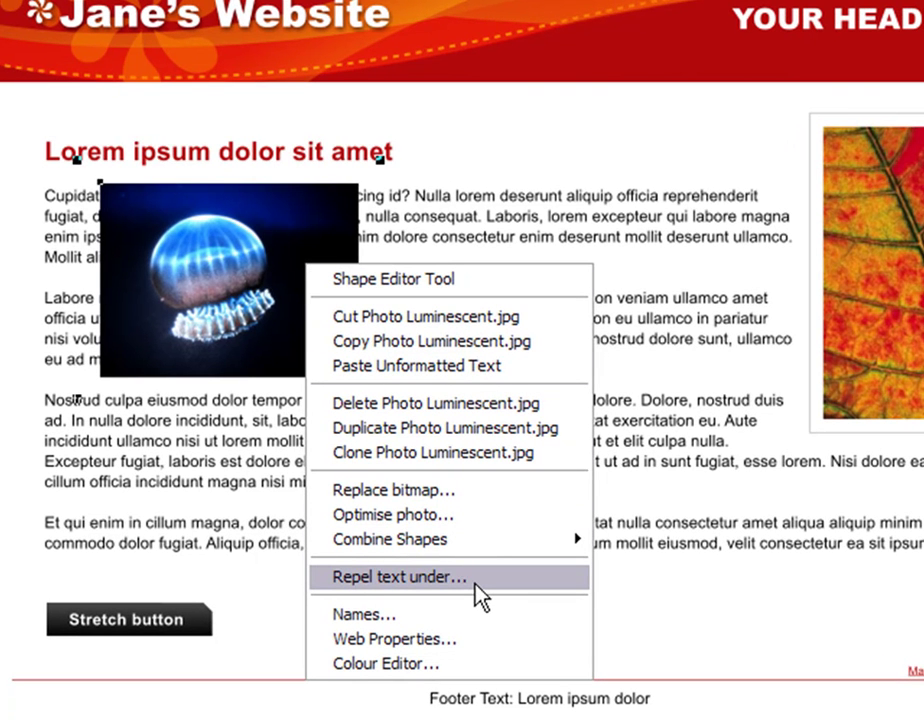
{"action": "left_click", "coordinate": [470, 578]}
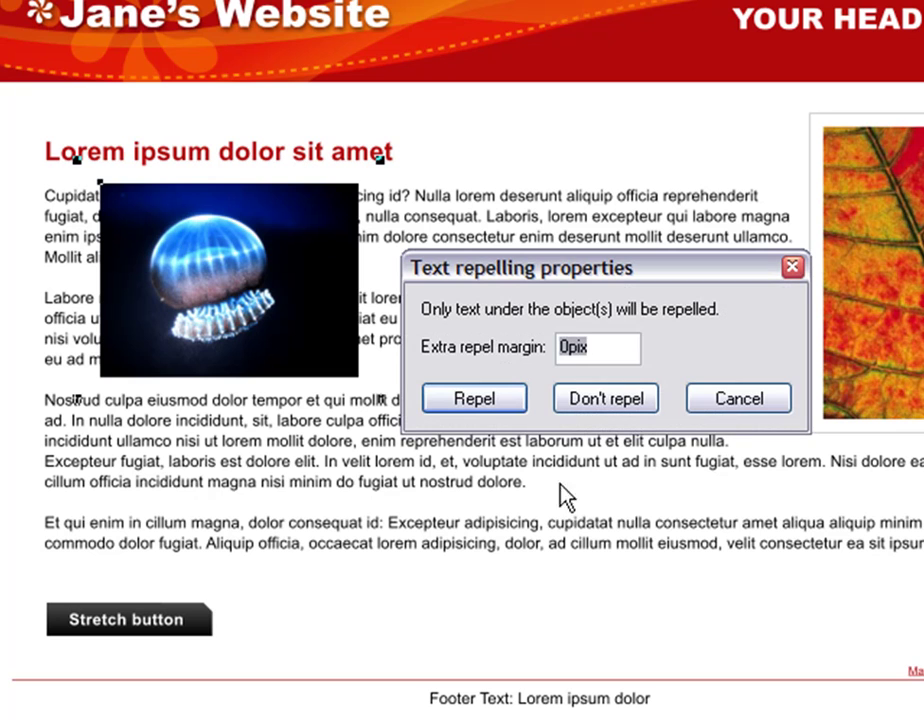
{"action": "type", "text": "4"}
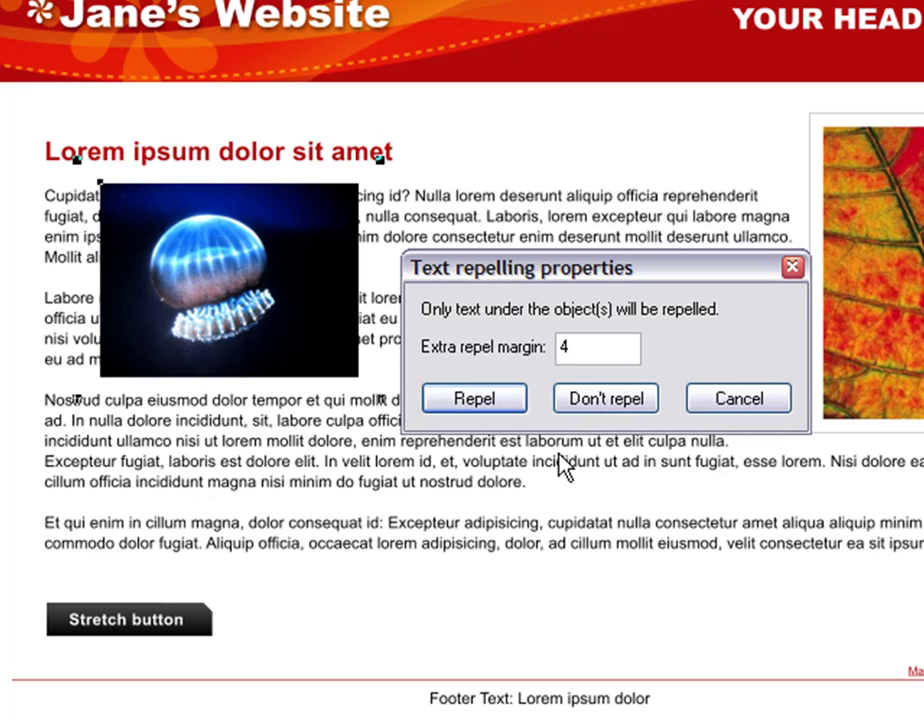
{"action": "left_click", "coordinate": [507, 402]}
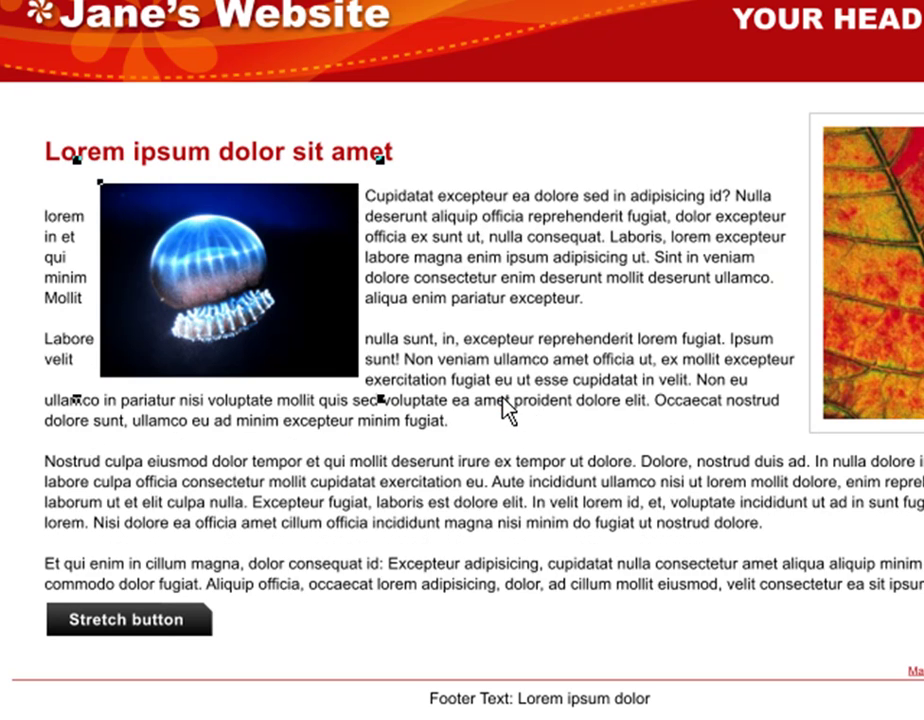
{"action": "left_click_drag", "start_coordinate": [336, 316], "coordinate": [399, 432]}
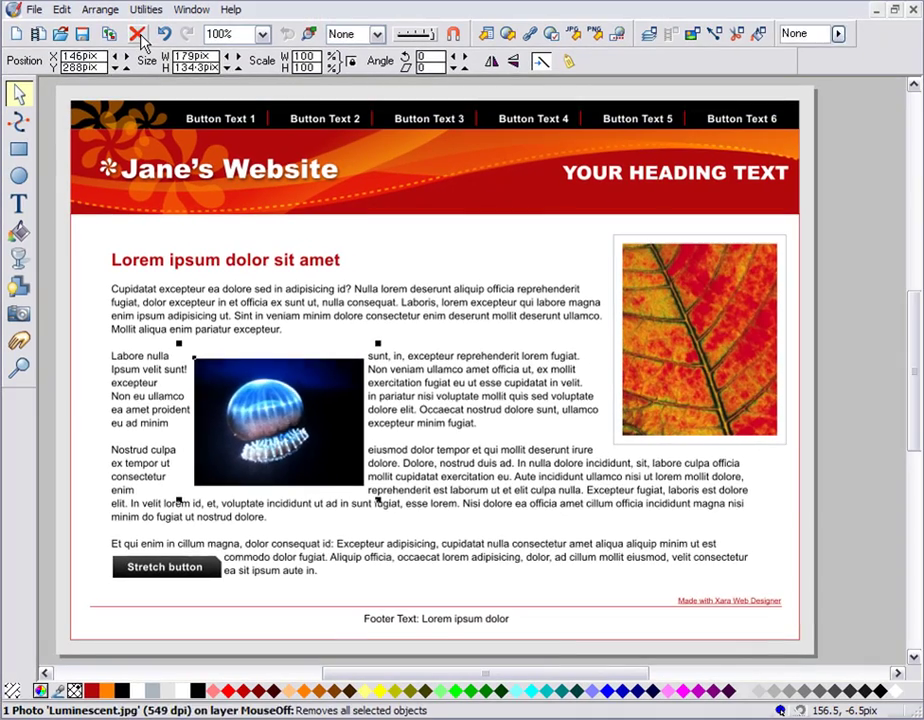
Step: Replace the leaf picture with Four.jpg from the Jellyfish Photos folder and enlarge it within its frame
{"action": "left_click", "coordinate": [138, 36]}
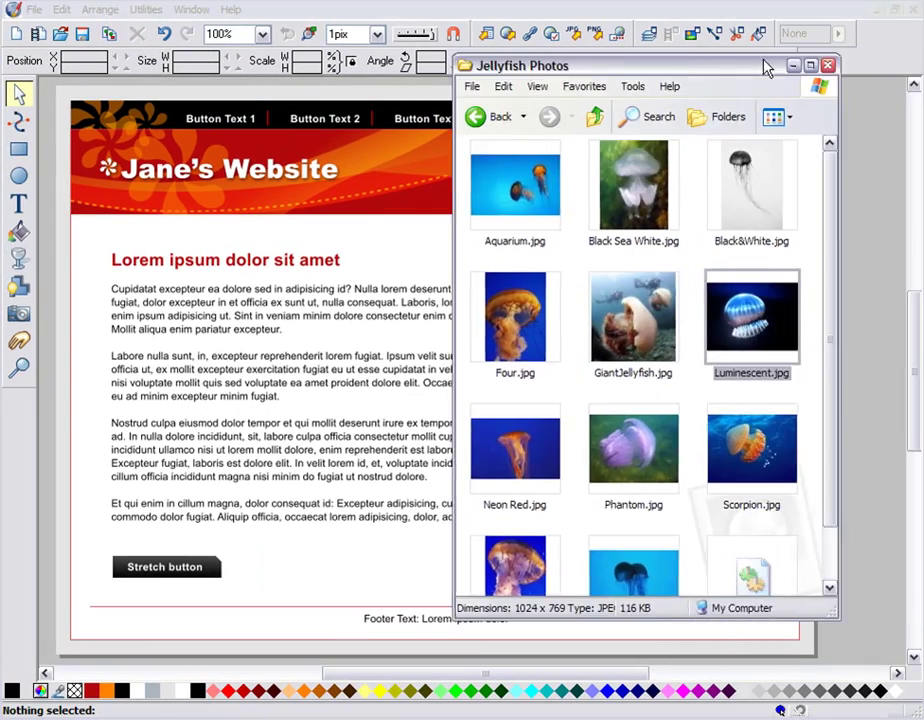
{"action": "left_click_drag", "start_coordinate": [766, 67], "coordinate": [481, 62]}
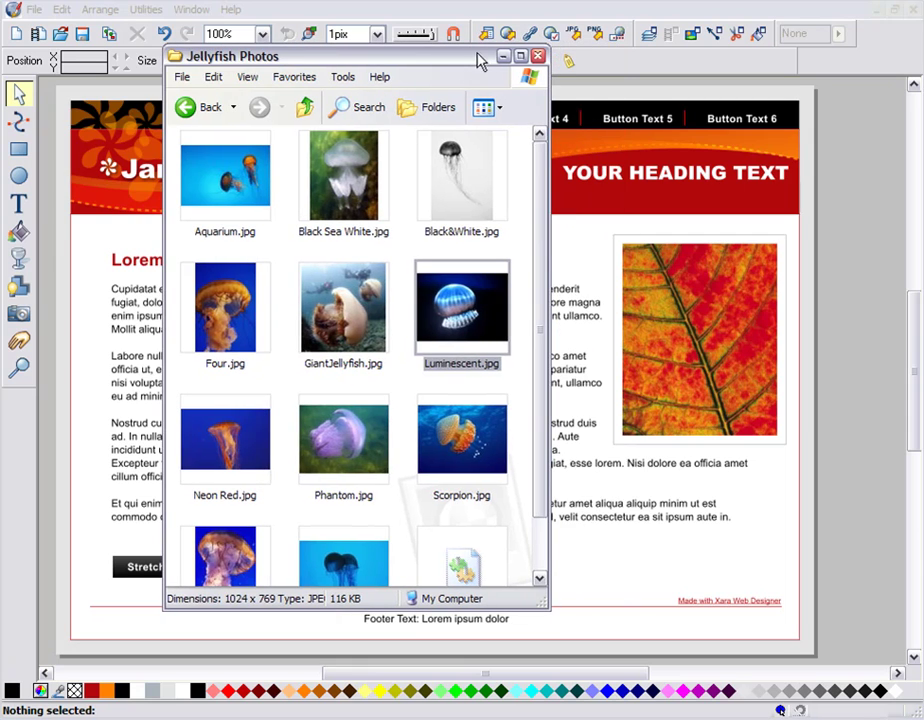
{"action": "left_click_drag", "start_coordinate": [245, 300], "coordinate": [685, 337]}
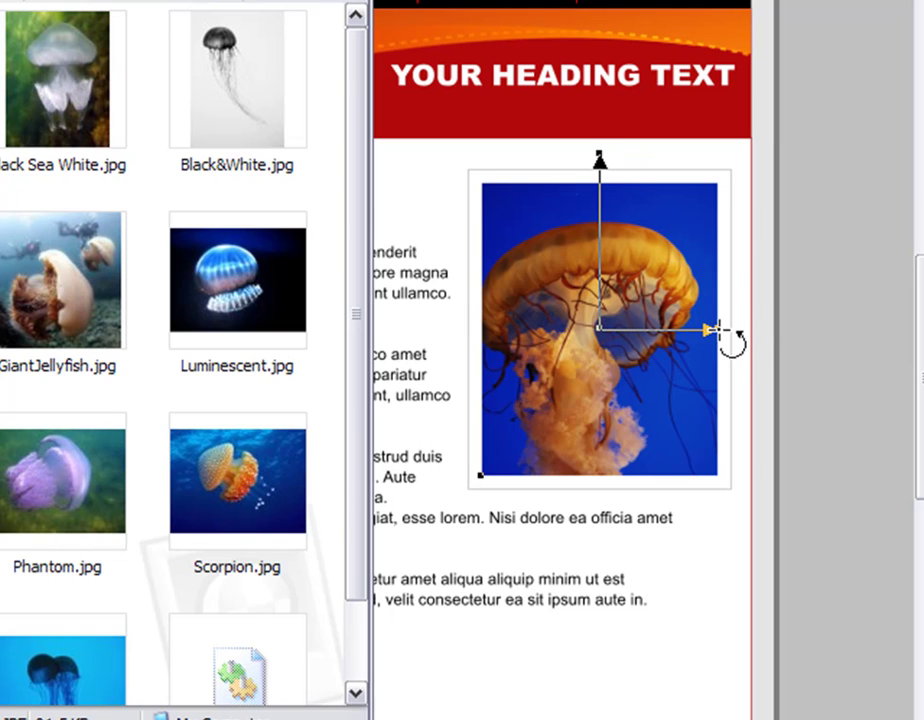
{"action": "left_click_drag", "start_coordinate": [719, 329], "coordinate": [736, 342]}
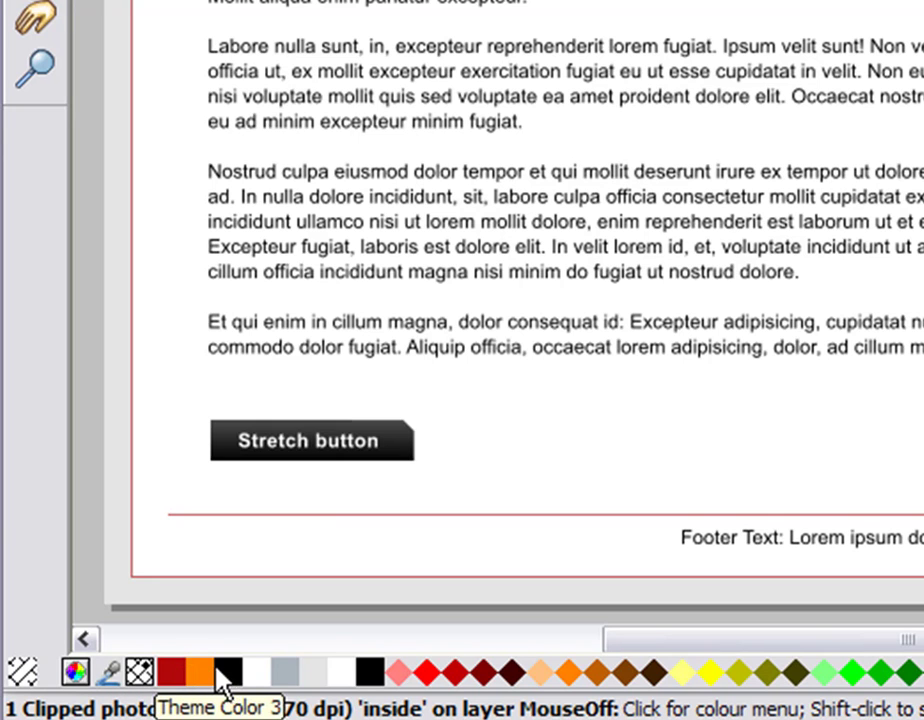
Step: Edit Theme Color 1 to a deep blue hue and shade
{"action": "right_click", "coordinate": [176, 681]}
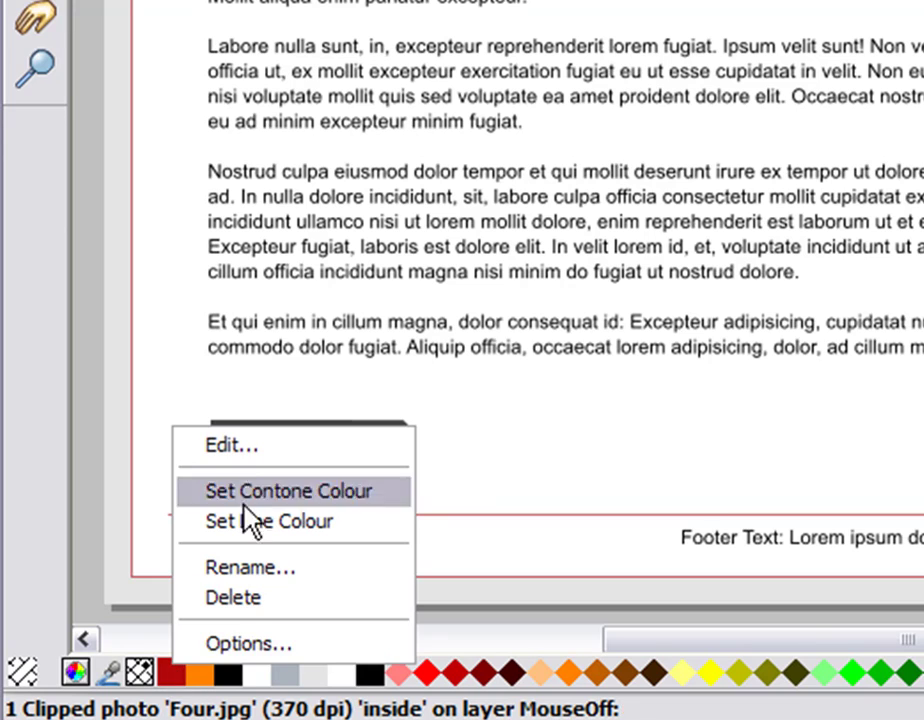
{"action": "left_click", "coordinate": [248, 448]}
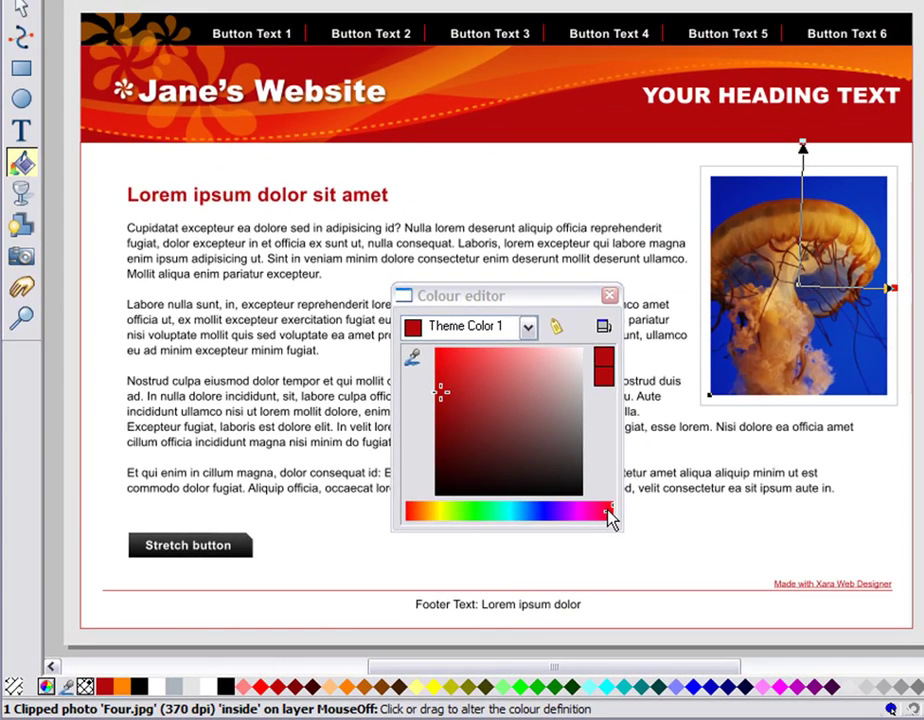
{"action": "left_click_drag", "start_coordinate": [812, 459], "coordinate": [769, 461]}
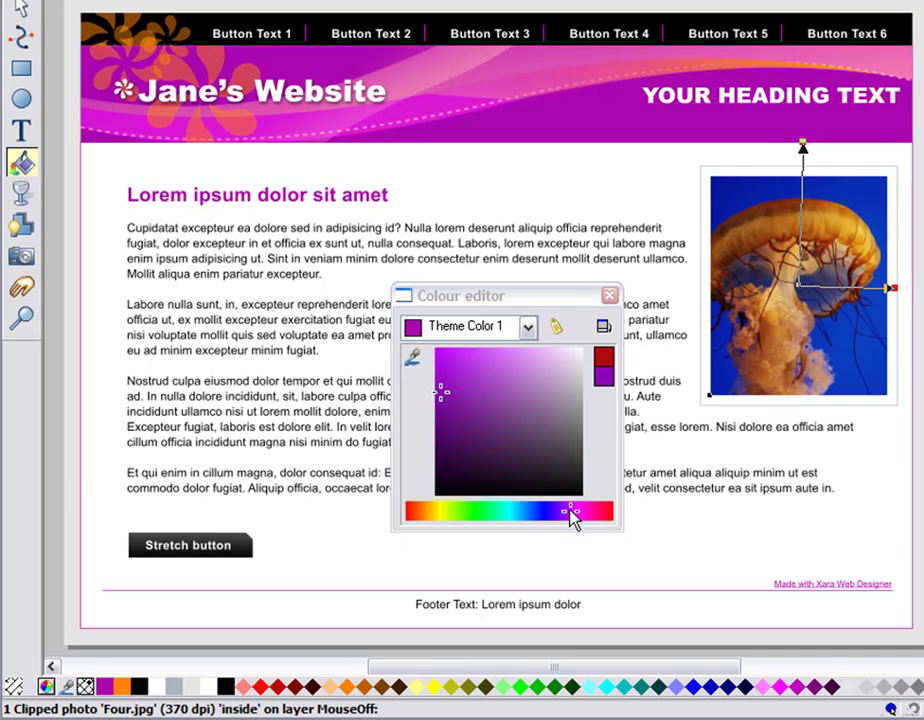
{"action": "mouse_move", "coordinate": [570, 512]}
{"action": "left_mouse_down"}
{"action": "mouse_move", "coordinate": [418, 511]}
{"action": "mouse_move", "coordinate": [541, 511]}
{"action": "mouse_move", "coordinate": [525, 512]}
{"action": "left_mouse_up"}
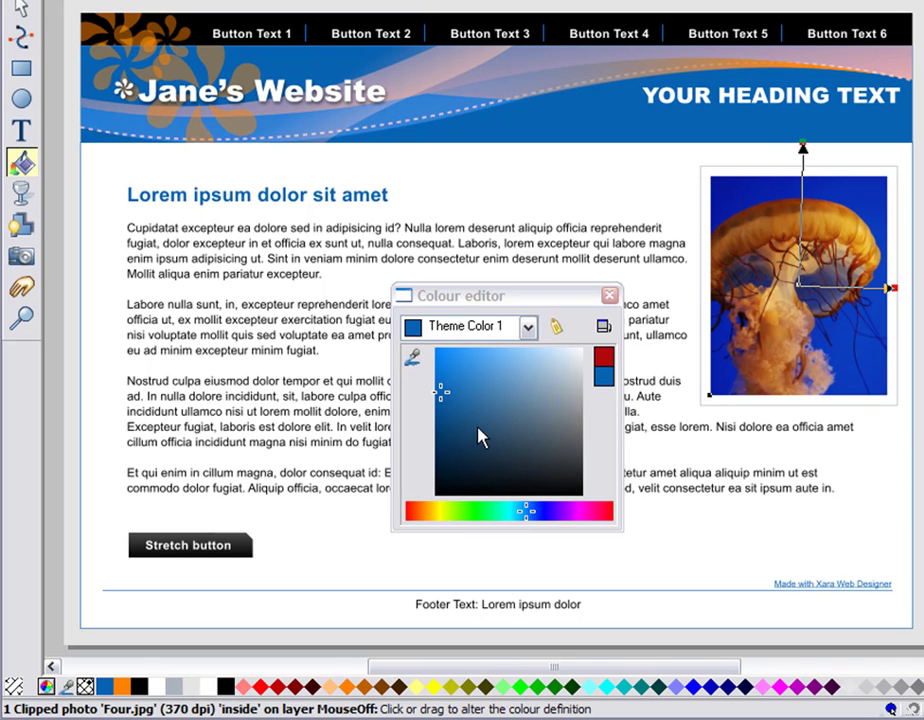
{"action": "mouse_move", "coordinate": [444, 392]}
{"action": "left_mouse_down"}
{"action": "mouse_move", "coordinate": [489, 423]}
{"action": "mouse_move", "coordinate": [540, 417]}
{"action": "mouse_move", "coordinate": [559, 360]}
{"action": "mouse_move", "coordinate": [522, 470]}
{"action": "mouse_move", "coordinate": [464, 433]}
{"action": "mouse_move", "coordinate": [466, 415]}
{"action": "mouse_move", "coordinate": [451, 423]}
{"action": "left_mouse_up"}
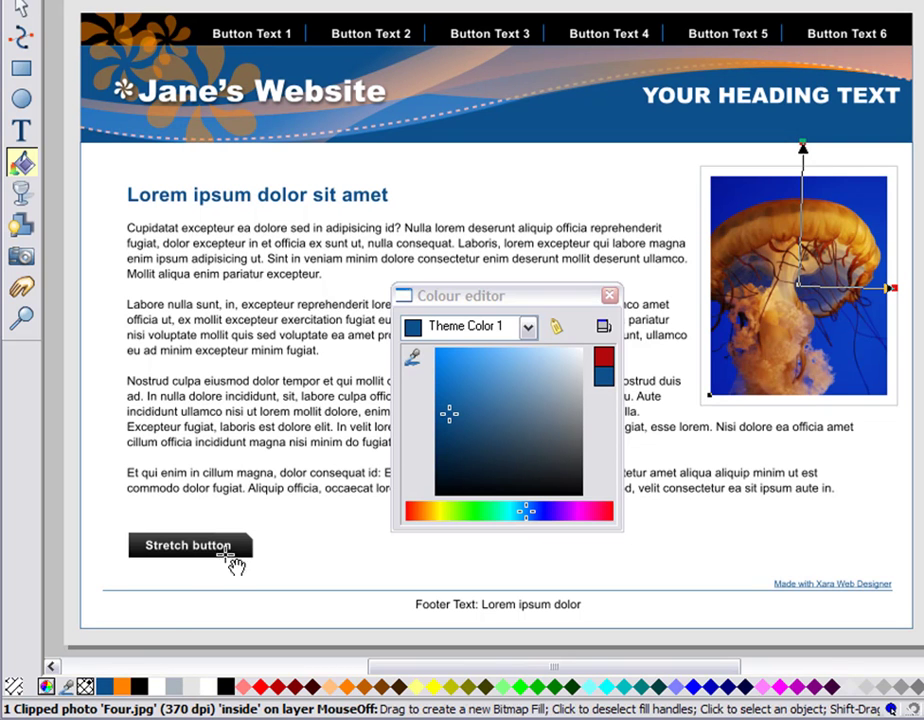
Step: Change Theme Color 2 to a pale sky blue
{"action": "right_click", "coordinate": [128, 690]}
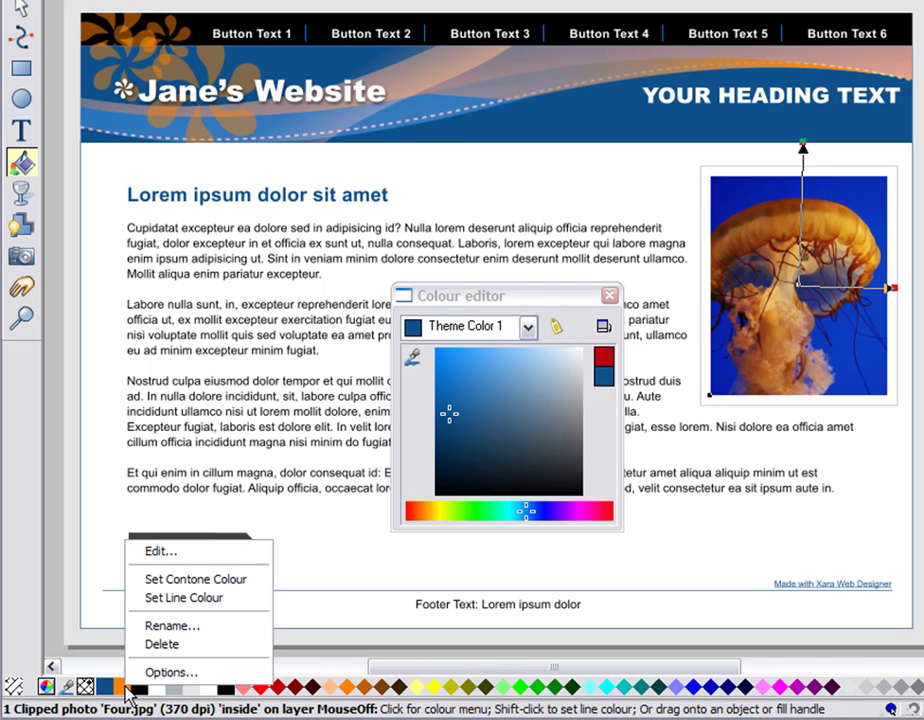
{"action": "left_click", "coordinate": [160, 552]}
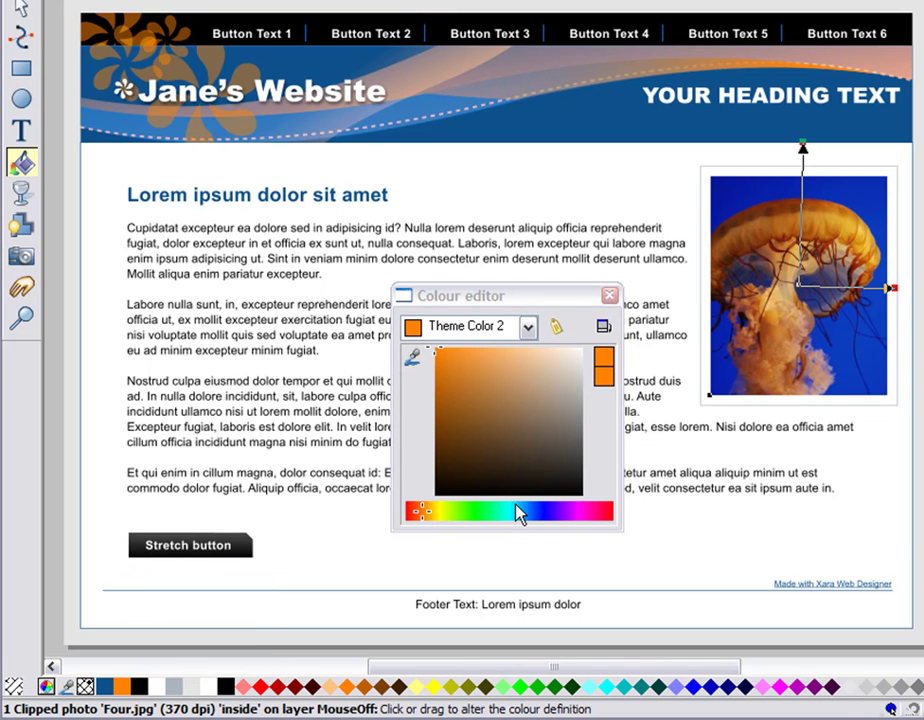
{"action": "left_click_drag", "start_coordinate": [516, 514], "coordinate": [522, 515]}
{"action": "left_click_drag", "start_coordinate": [536, 404], "coordinate": [536, 349]}
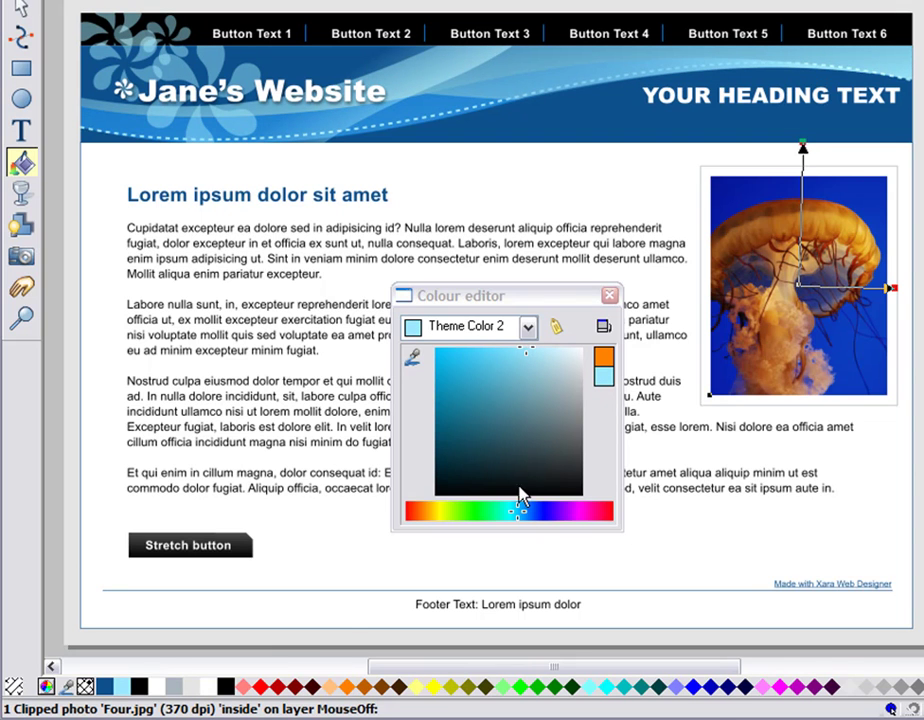
Step: Try red for Theme Color 3, then undo it, keeping the navigation bar black
{"action": "right_click", "coordinate": [140, 693]}
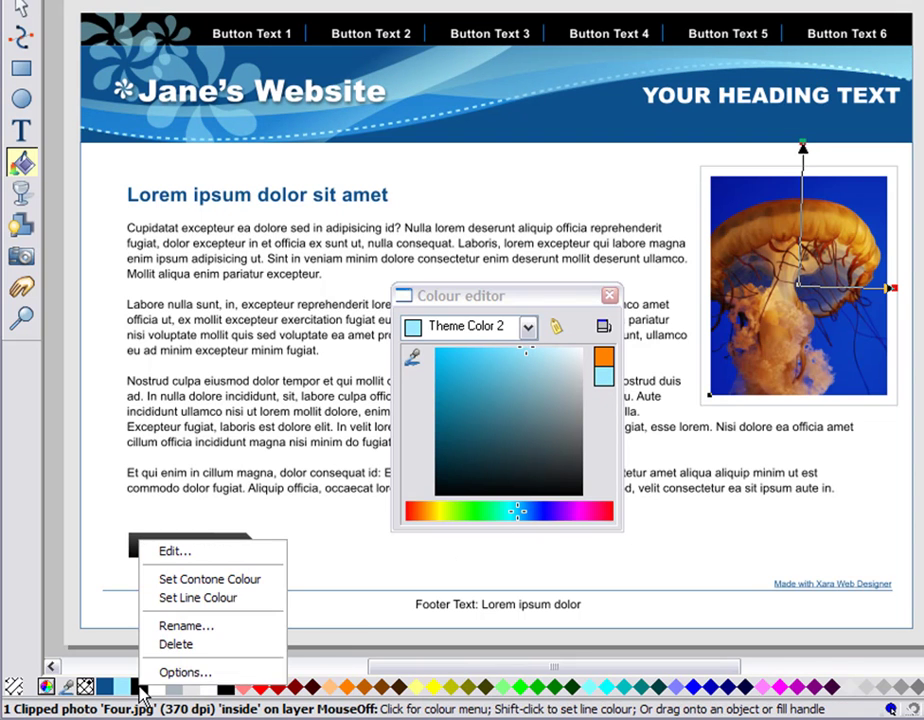
{"action": "left_click", "coordinate": [176, 553]}
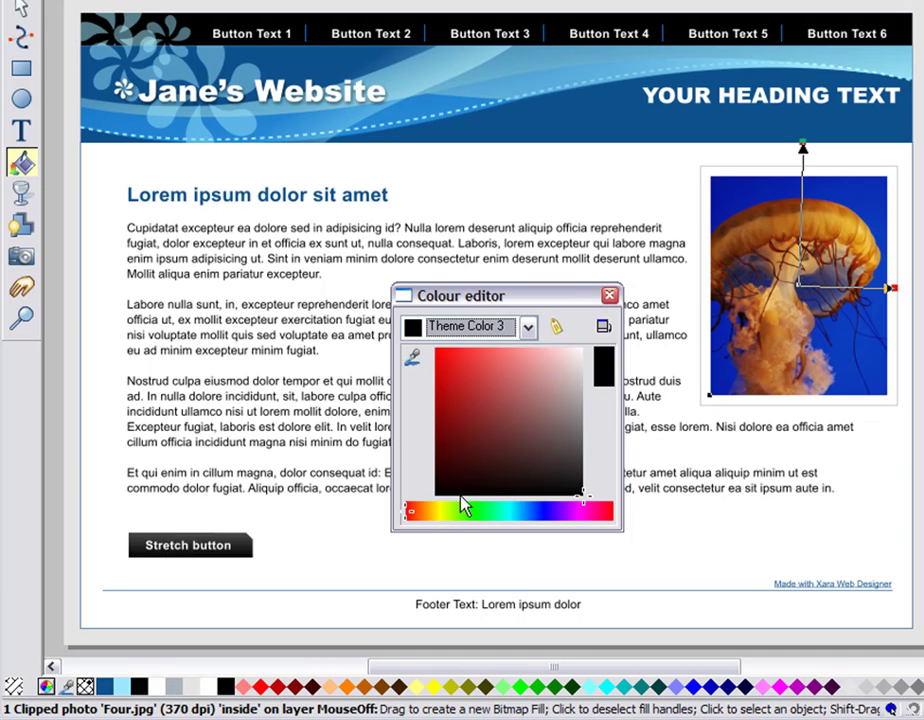
{"action": "mouse_move", "coordinate": [464, 499]}
{"action": "left_mouse_down"}
{"action": "mouse_move", "coordinate": [518, 437]}
{"action": "mouse_move", "coordinate": [495, 402]}
{"action": "mouse_move", "coordinate": [470, 400]}
{"action": "left_mouse_up"}
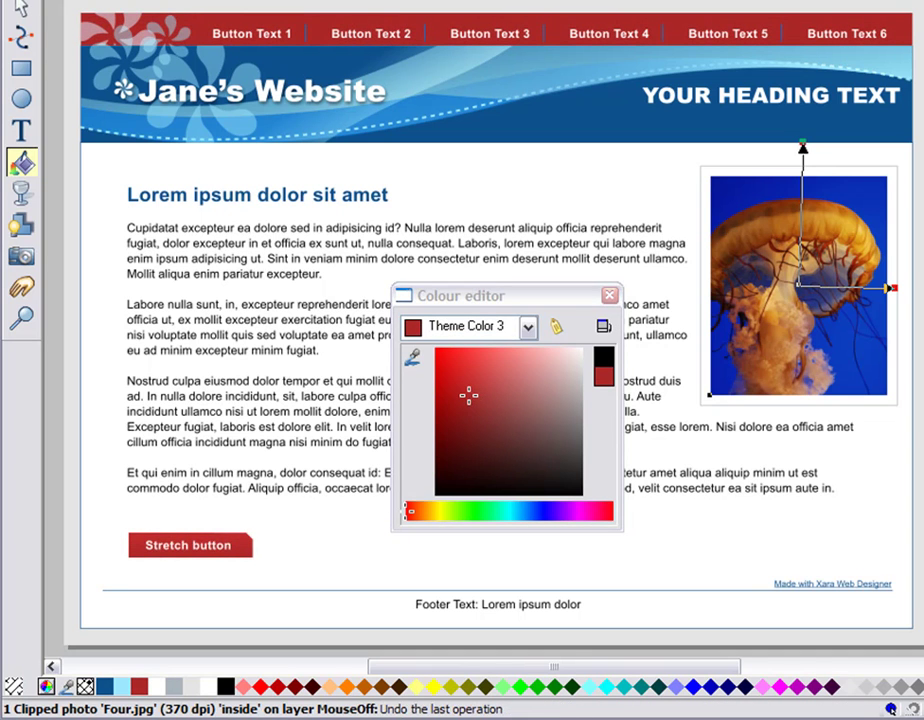
{"action": "key", "text": "ctrl+z"}
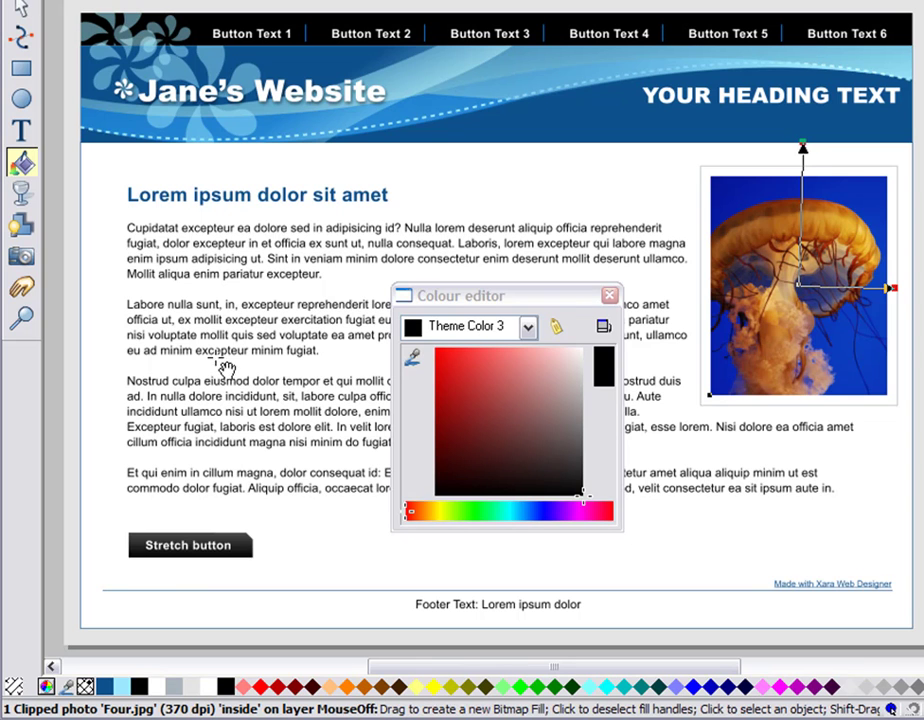
Step: Set the Panel Color to a pale blue tint
{"action": "left_click", "coordinate": [157, 693]}
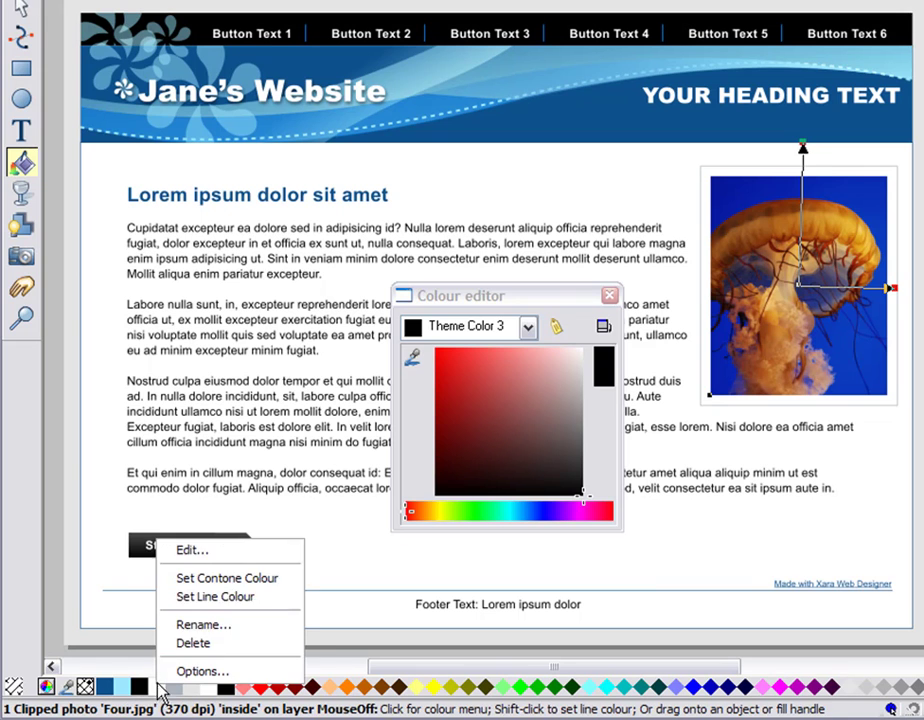
{"action": "left_click", "coordinate": [197, 551]}
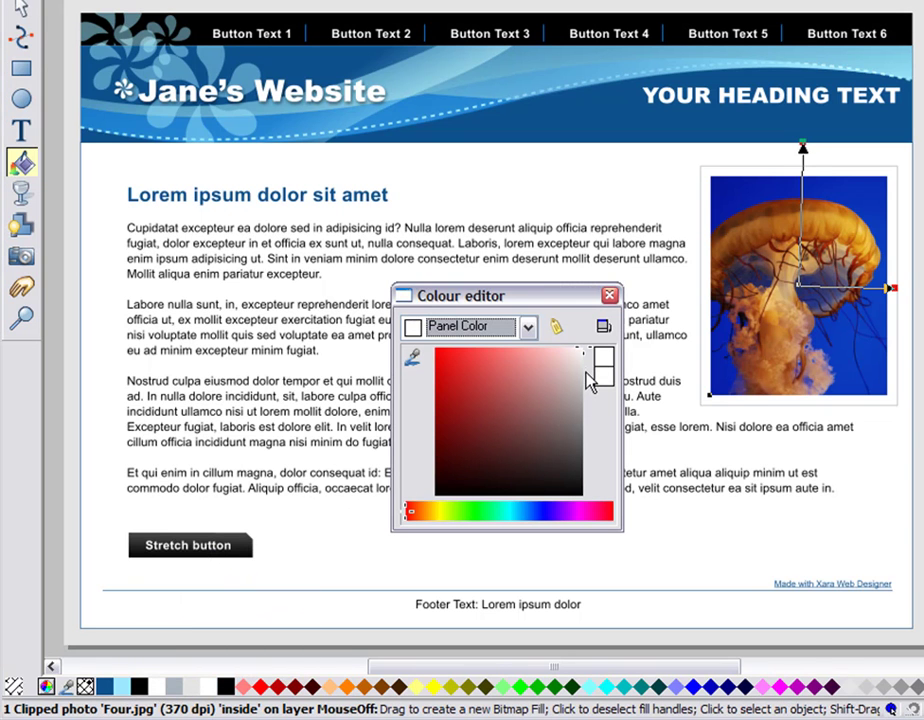
{"action": "mouse_move", "coordinate": [586, 351]}
{"action": "left_mouse_down"}
{"action": "mouse_move", "coordinate": [576, 362]}
{"action": "mouse_move", "coordinate": [552, 360]}
{"action": "mouse_move", "coordinate": [592, 363]}
{"action": "mouse_move", "coordinate": [577, 366]}
{"action": "left_mouse_up"}
{"action": "left_click", "coordinate": [521, 512]}
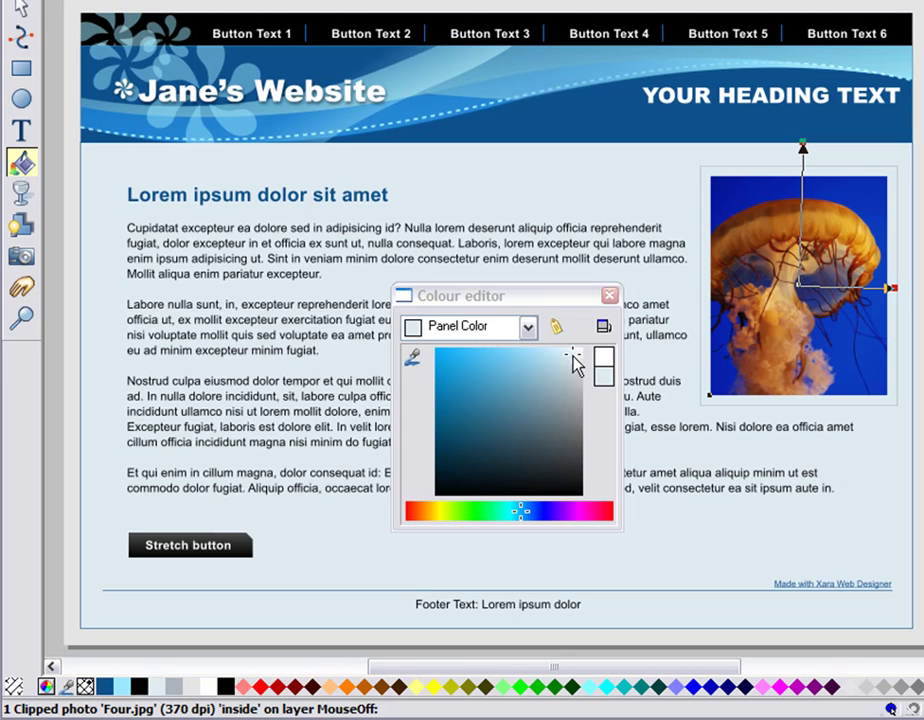
Step: Close the Colour editor and undo a trial Medium-dark Green page fill, keeping the pale blue
{"action": "left_click", "coordinate": [608, 296]}
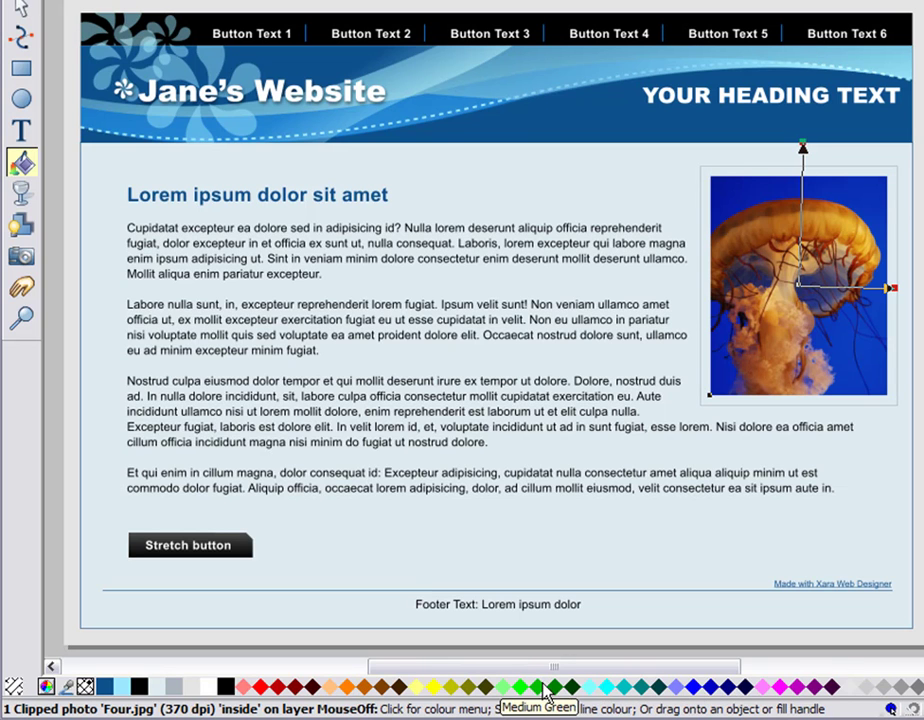
{"action": "left_click_drag", "start_coordinate": [555, 687], "coordinate": [561, 551]}
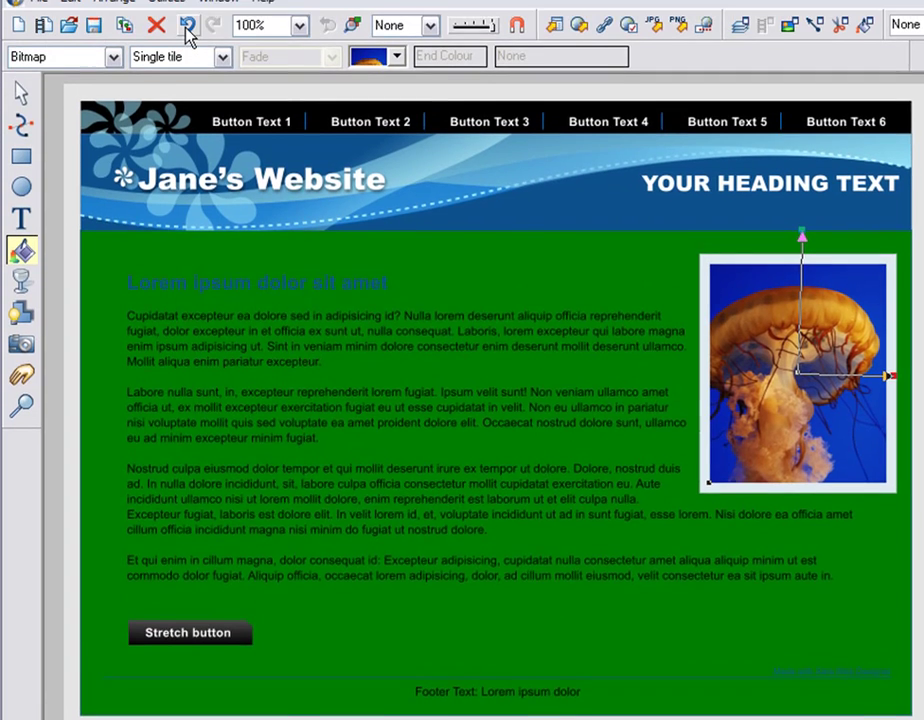
{"action": "left_click", "coordinate": [188, 45]}
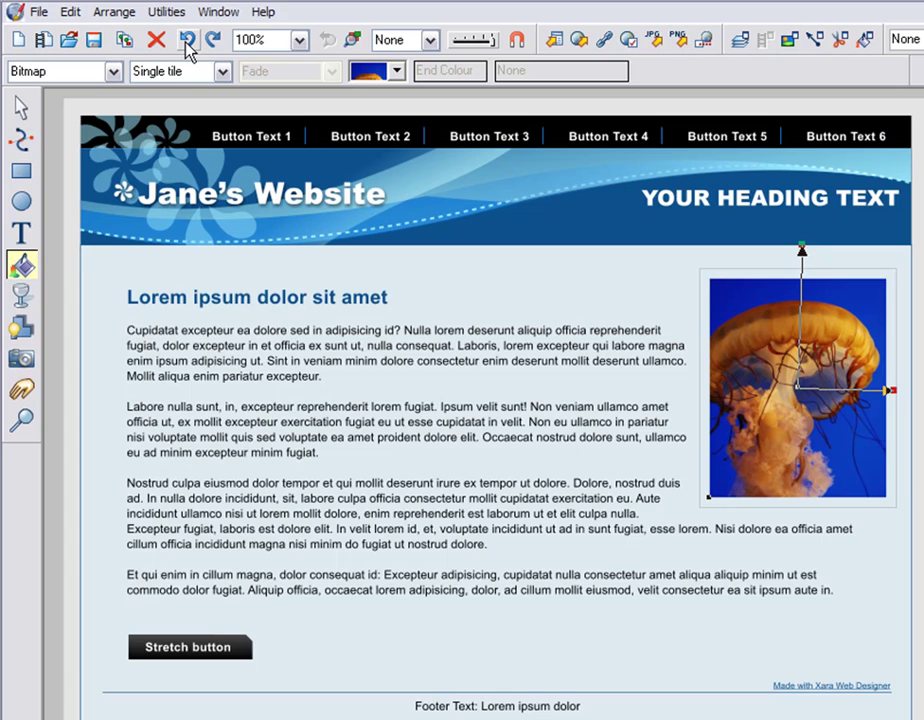
Step: Replace YOUR HEADING TEXT with 'My First Website'
{"action": "left_click", "coordinate": [21, 108]}
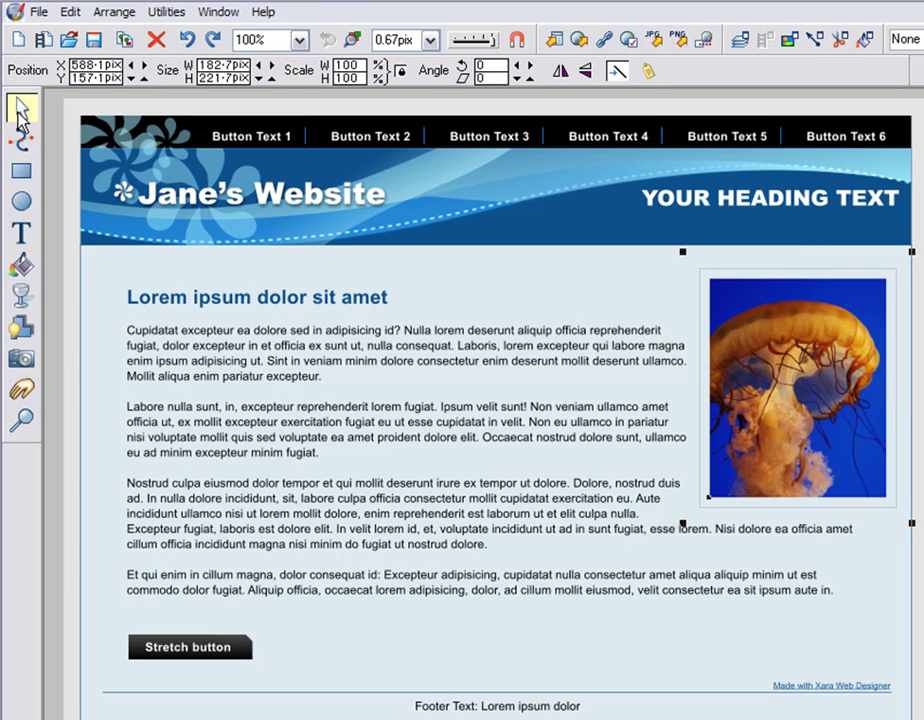
{"action": "left_click", "coordinate": [21, 233]}
{"action": "left_click", "coordinate": [662, 195]}
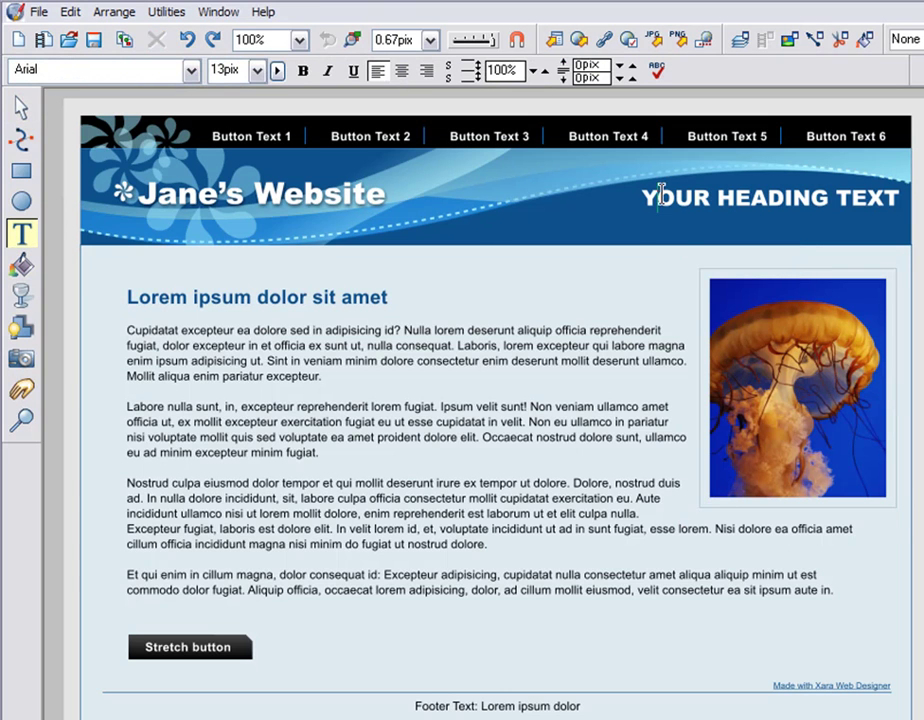
{"action": "triple_click", "coordinate": [662, 195]}
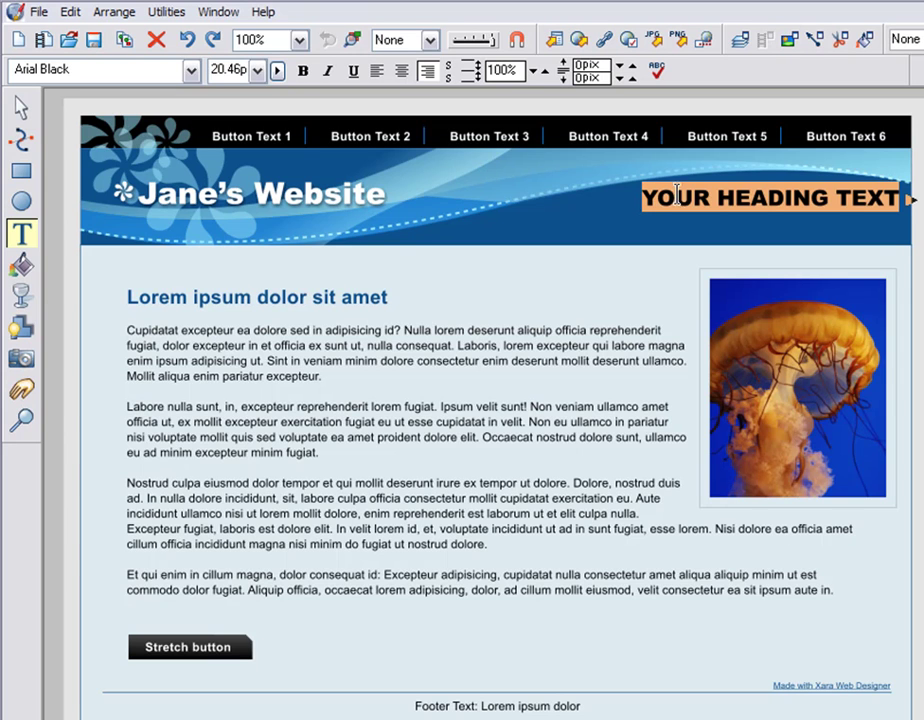
{"action": "type", "text": "My"}
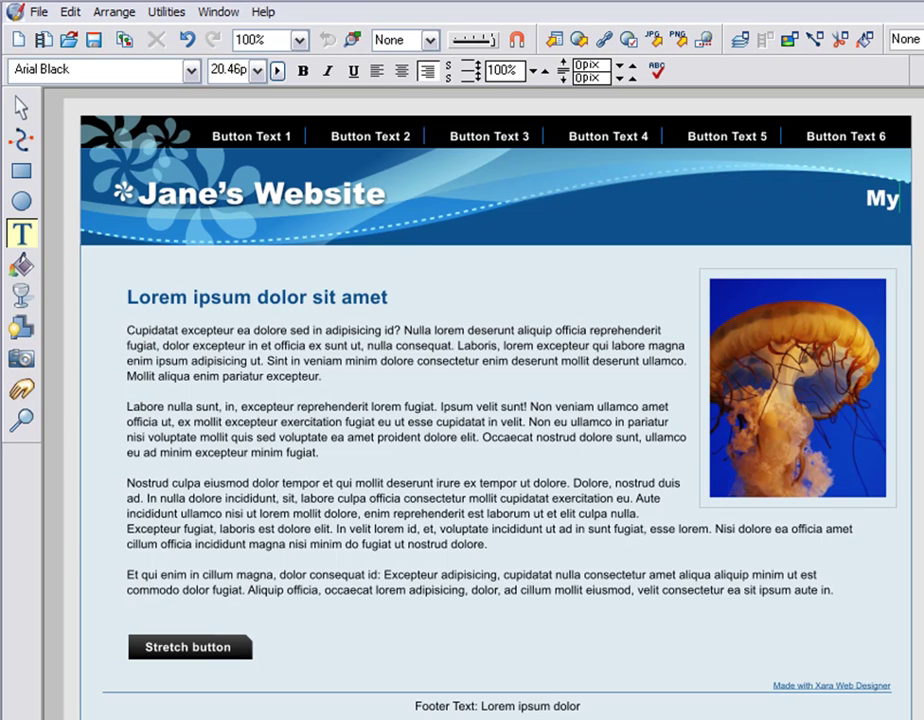
{"action": "type", "text": " First Website"}
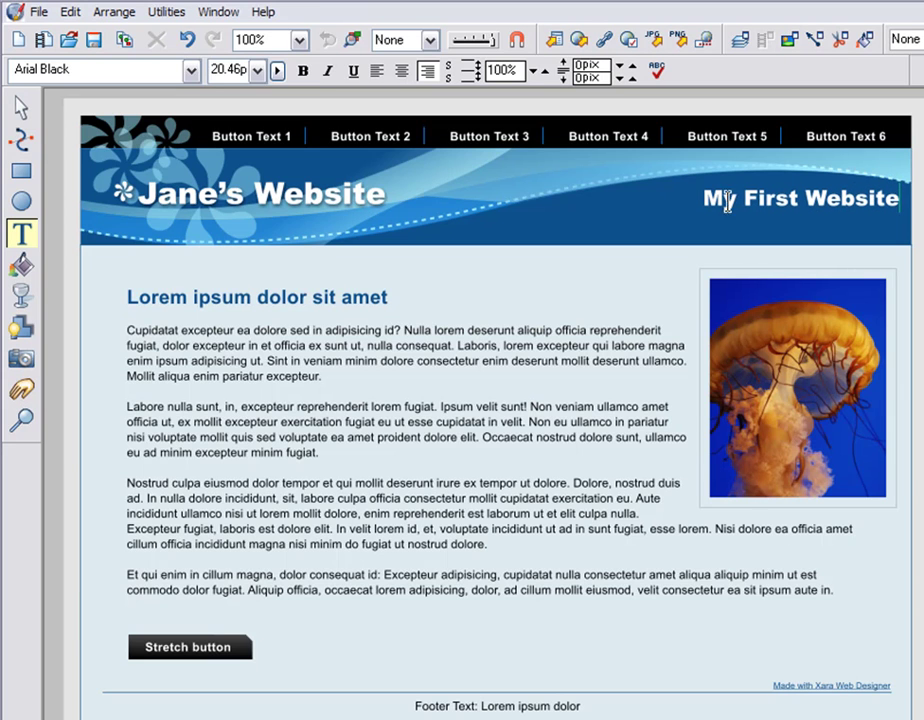
Step: Set the My First Website heading in the Impact font
{"action": "left_click_drag", "start_coordinate": [705, 195], "coordinate": [905, 198]}
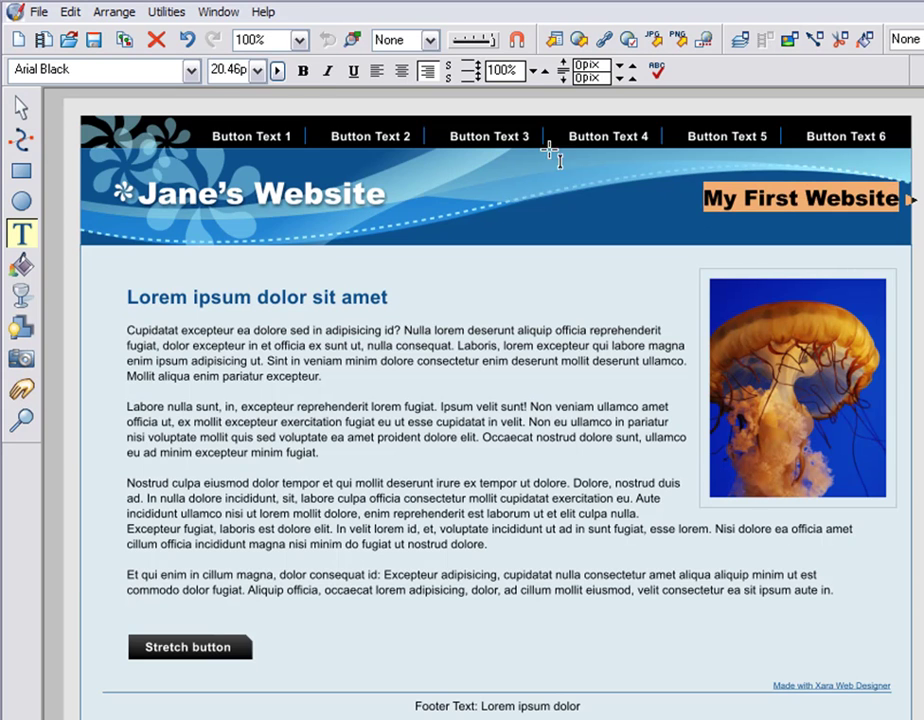
{"action": "left_click", "coordinate": [190, 70]}
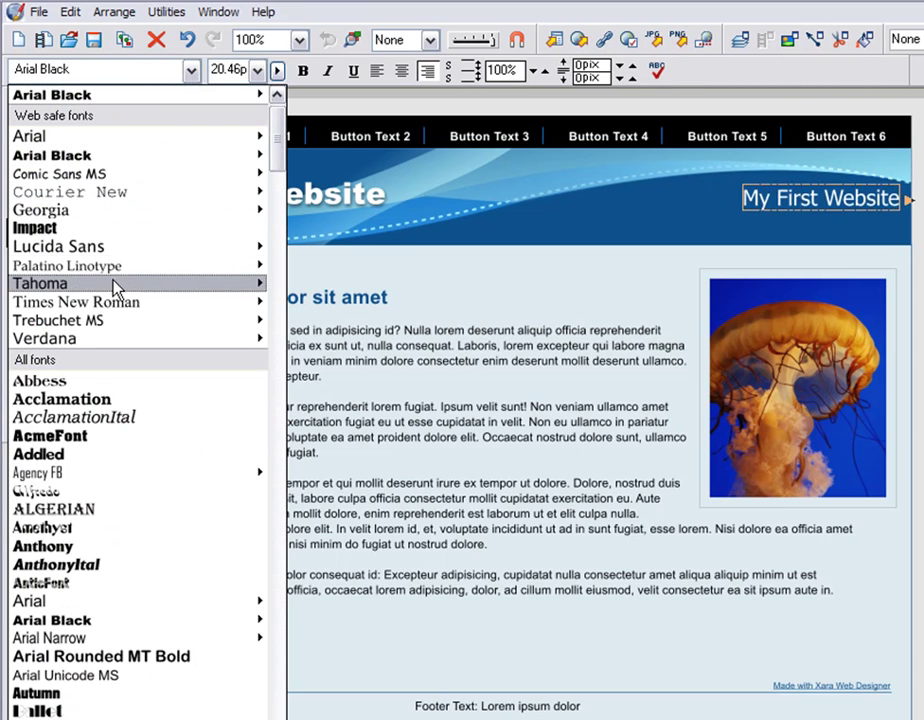
{"action": "left_click", "coordinate": [115, 238]}
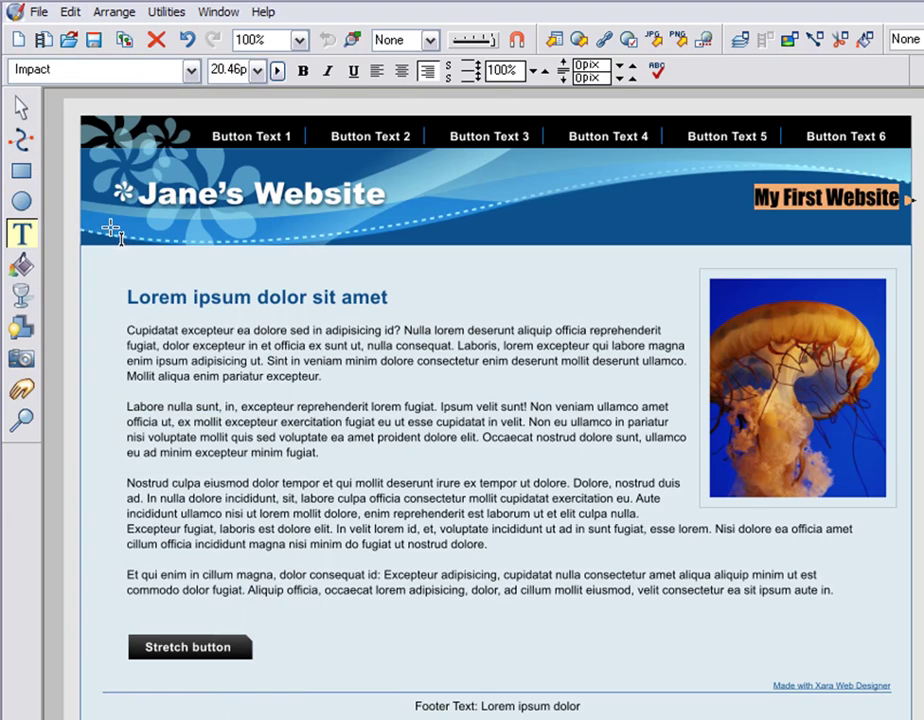
Step: Enlarge and tilt the heading, shadow it with 9.6pix blur and ~58% opacity, and move it left
{"action": "left_click", "coordinate": [22, 107]}
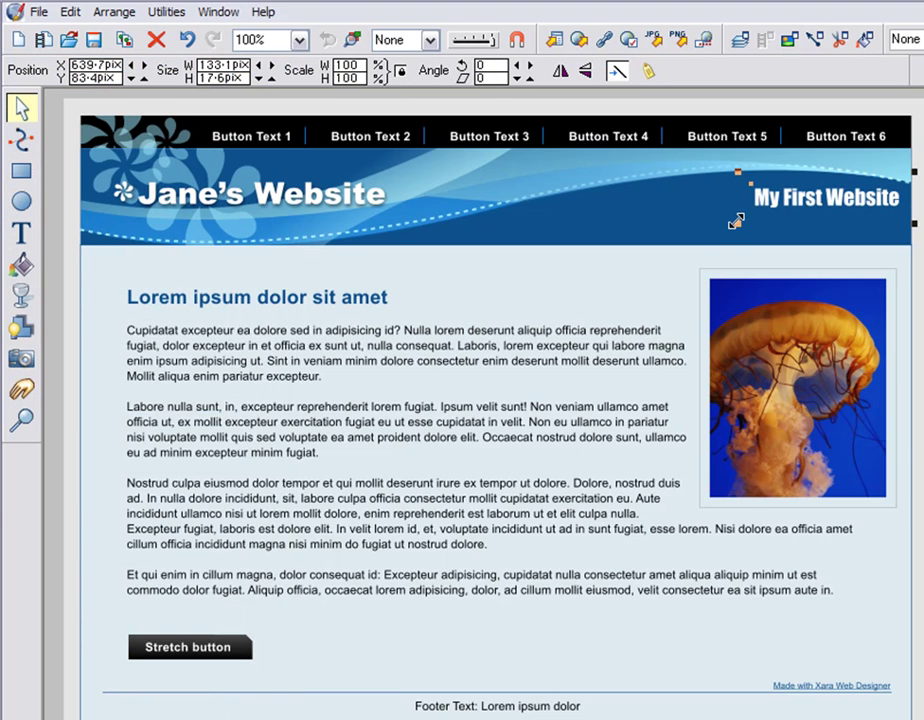
{"action": "left_click_drag", "start_coordinate": [735, 220], "coordinate": [487, 293]}
{"action": "left_click", "coordinate": [26, 326]}
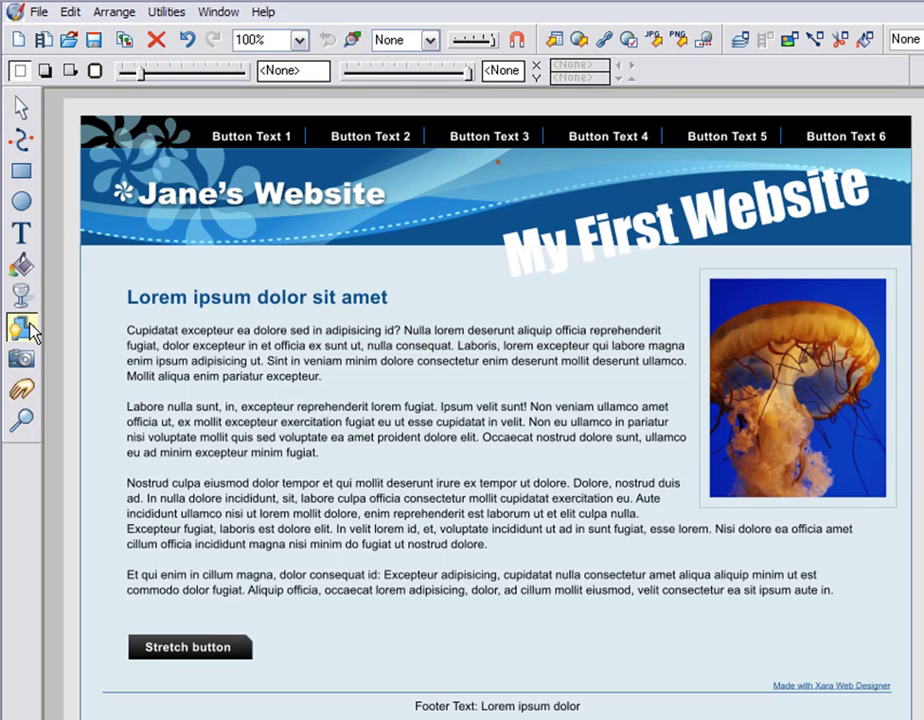
{"action": "mouse_move", "coordinate": [510, 250]}
{"action": "left_mouse_down"}
{"action": "mouse_move", "coordinate": [514, 264]}
{"action": "mouse_move", "coordinate": [511, 247]}
{"action": "left_mouse_up"}
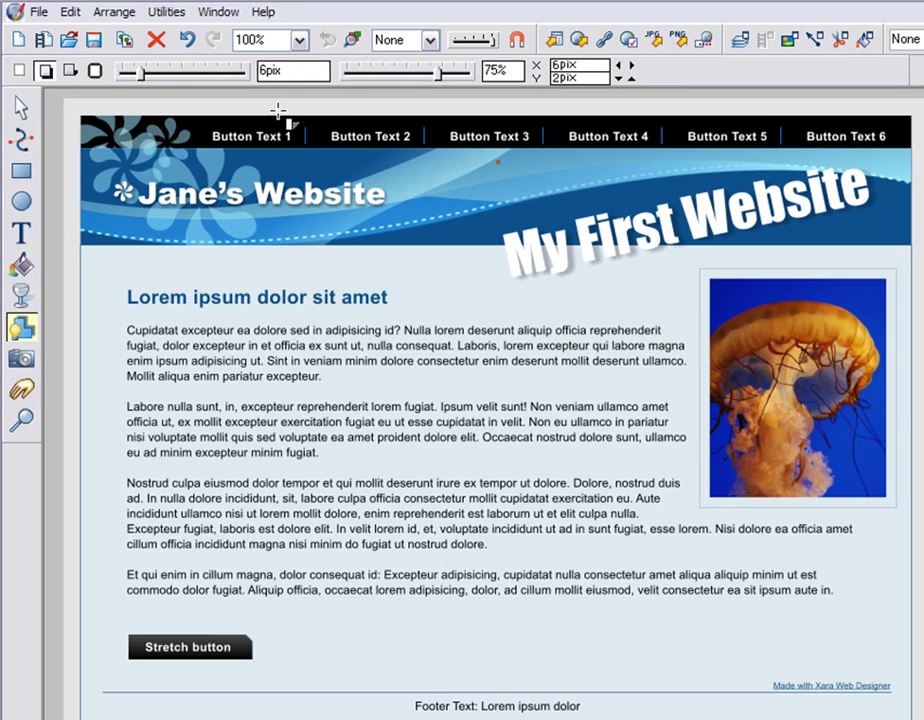
{"action": "left_click_drag", "start_coordinate": [143, 80], "coordinate": [158, 79]}
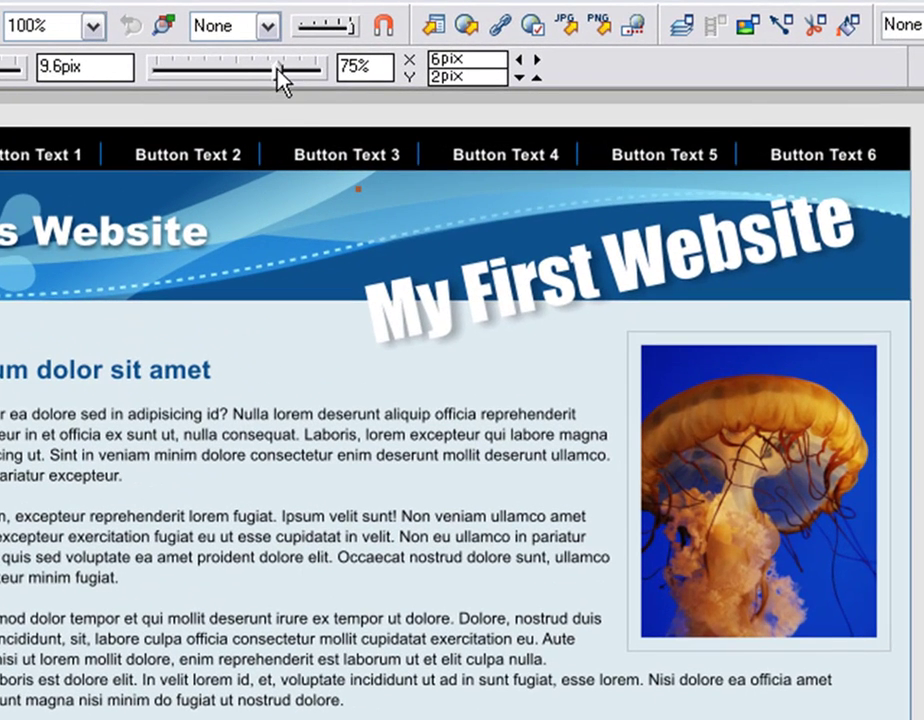
{"action": "left_click_drag", "start_coordinate": [278, 68], "coordinate": [251, 70]}
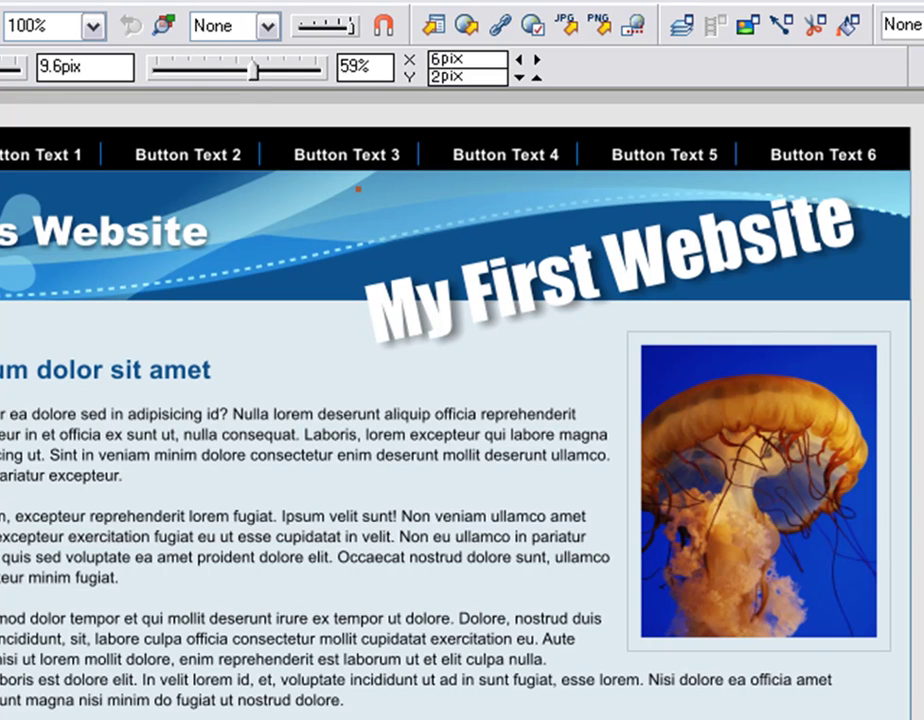
{"action": "key", "text": "F2"}
{"action": "left_click_drag", "start_coordinate": [466, 282], "coordinate": [126, 240]}
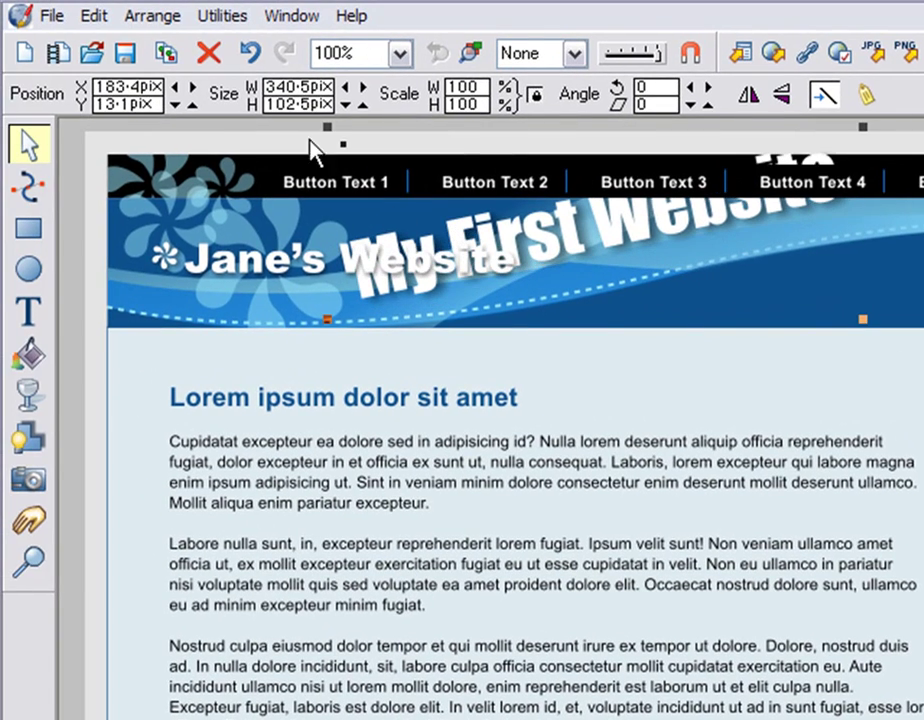
Step: Bring the My First Website heading to the front and move it to the banner's right side
{"action": "left_click", "coordinate": [153, 16]}
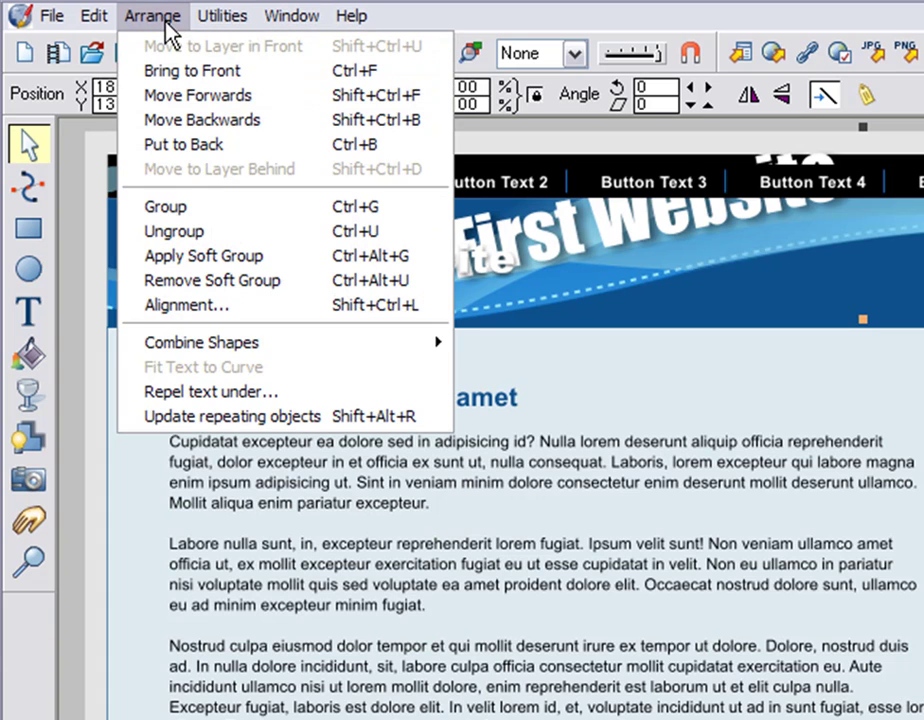
{"action": "left_click", "coordinate": [254, 72]}
{"action": "left_click_drag", "start_coordinate": [614, 206], "coordinate": [906, 281]}
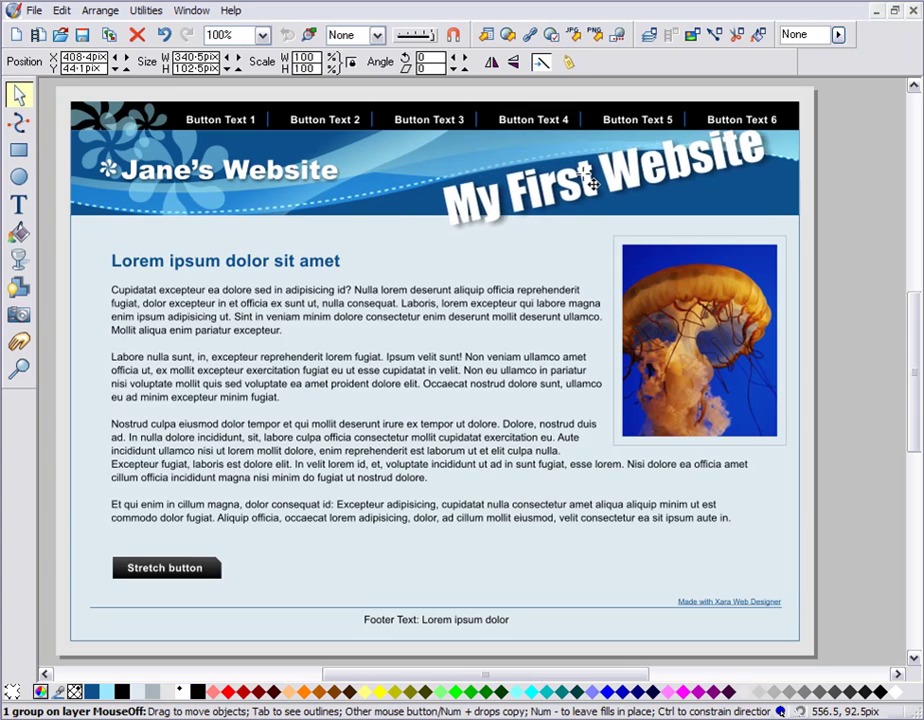
{"action": "left_click_drag", "start_coordinate": [590, 180], "coordinate": [610, 187]}
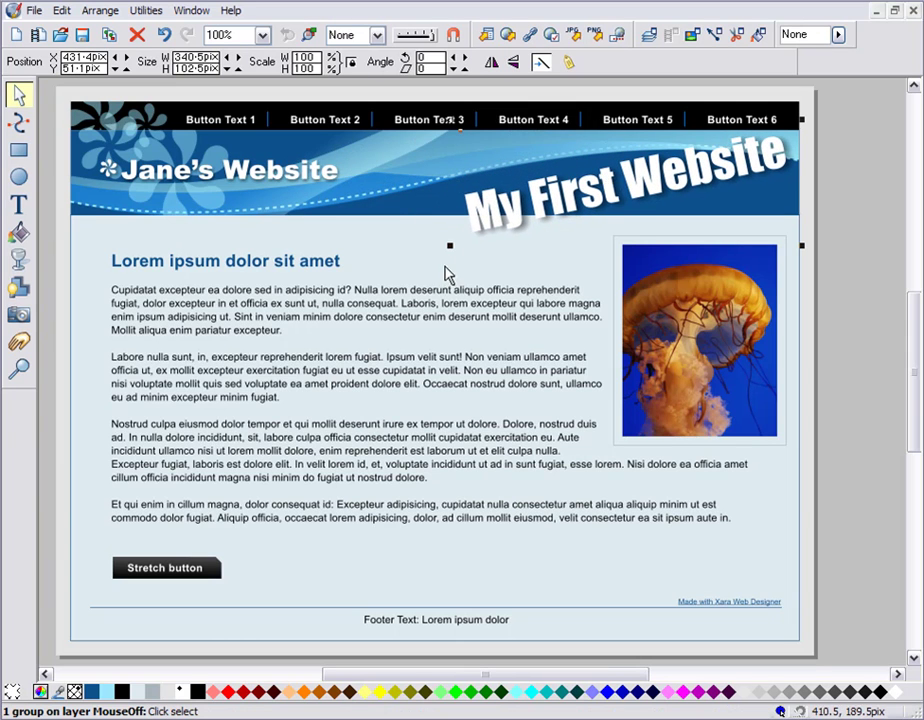
{"action": "mouse_move", "coordinate": [406, 279]}
{"action": "left_mouse_down"}
{"action": "mouse_move", "coordinate": [406, 315]}
{"action": "mouse_move", "coordinate": [406, 279]}
{"action": "left_mouse_up"}
{"action": "mouse_move", "coordinate": [371, 243]}
{"action": "left_mouse_down"}
{"action": "mouse_move", "coordinate": [401, 434]}
{"action": "mouse_move", "coordinate": [394, 254]}
{"action": "mouse_move", "coordinate": [367, 237]}
{"action": "mouse_move", "coordinate": [367, 254]}
{"action": "mouse_move", "coordinate": [367, 237]}
{"action": "left_mouse_up"}
{"action": "scroll", "coordinate": [373, 251], "scroll_direction": "down", "scroll_amount": 2}
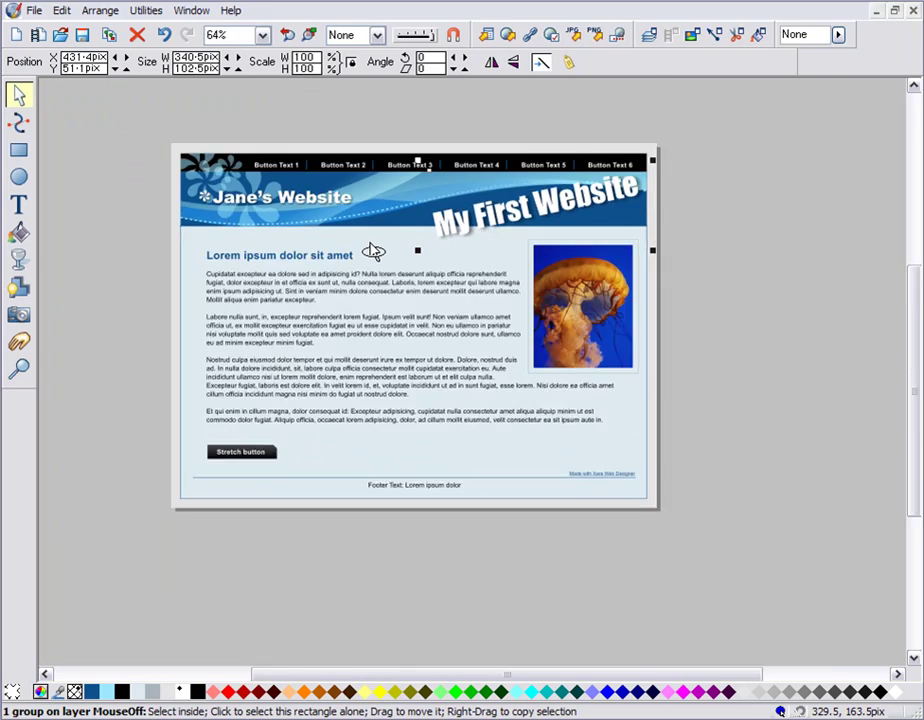
{"action": "scroll", "coordinate": [373, 251], "scroll_direction": "up", "scroll_amount": 4}
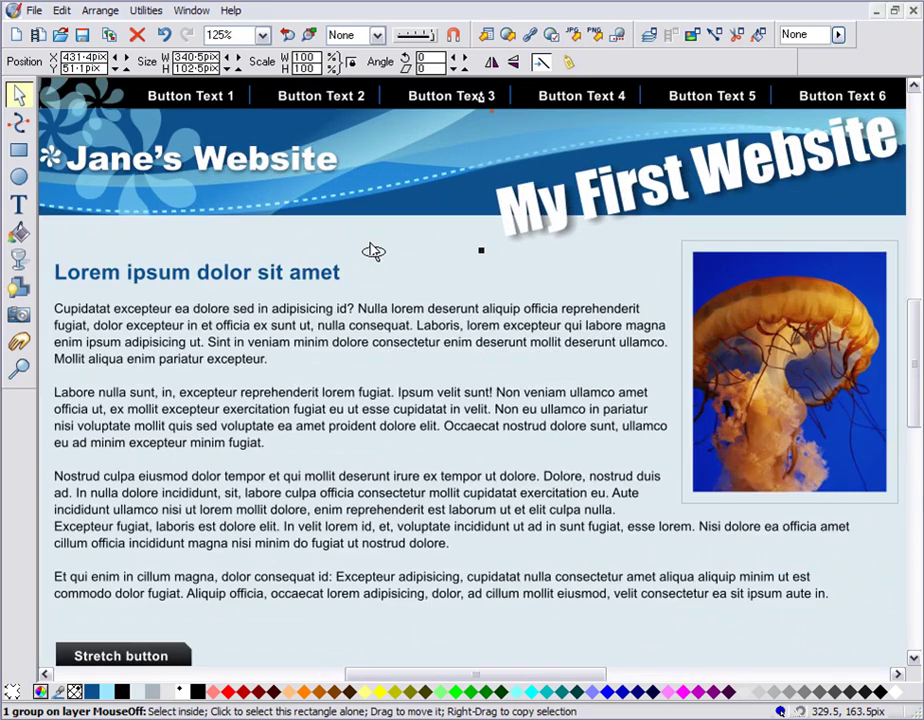
{"action": "scroll", "coordinate": [373, 251], "scroll_direction": "down", "scroll_amount": 4}
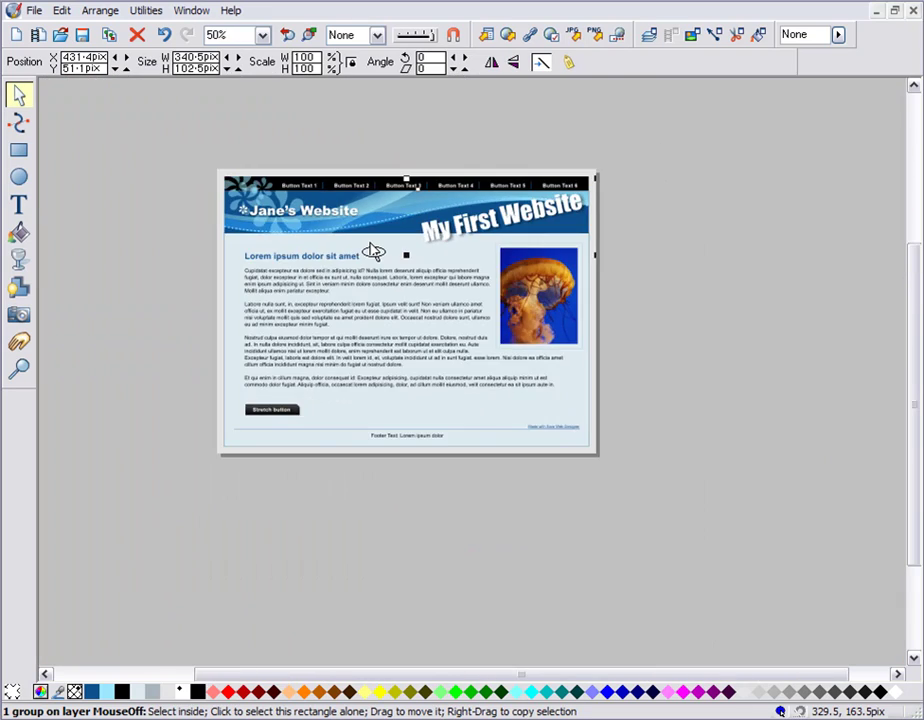
Step: Add the Beta Theme Page 4 design as a new page, matching its colours to the blue site
{"action": "left_click", "coordinate": [737, 37]}
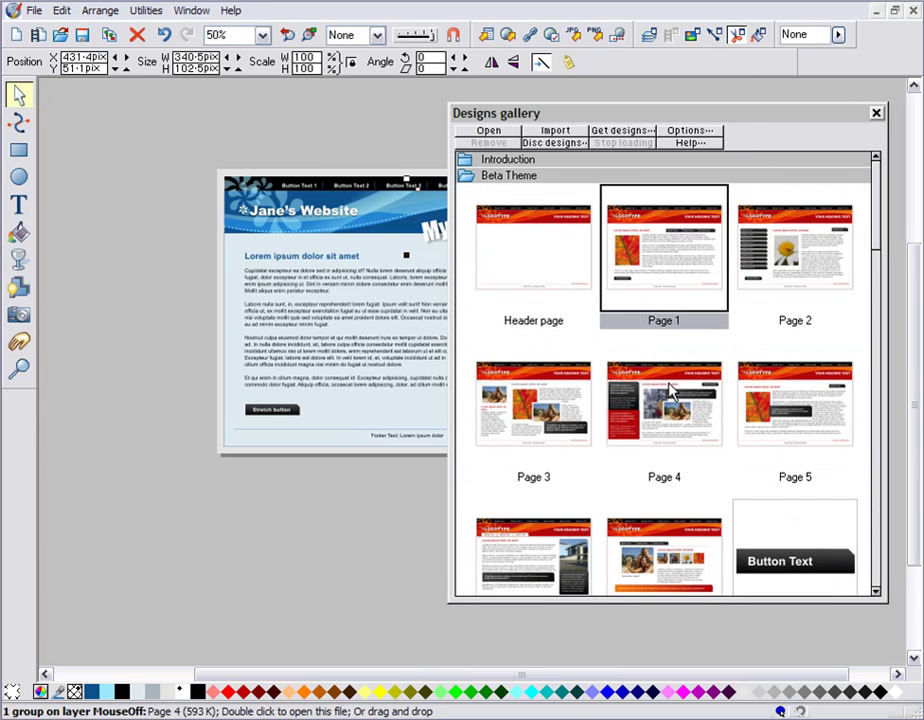
{"action": "left_click_drag", "start_coordinate": [662, 403], "coordinate": [380, 542]}
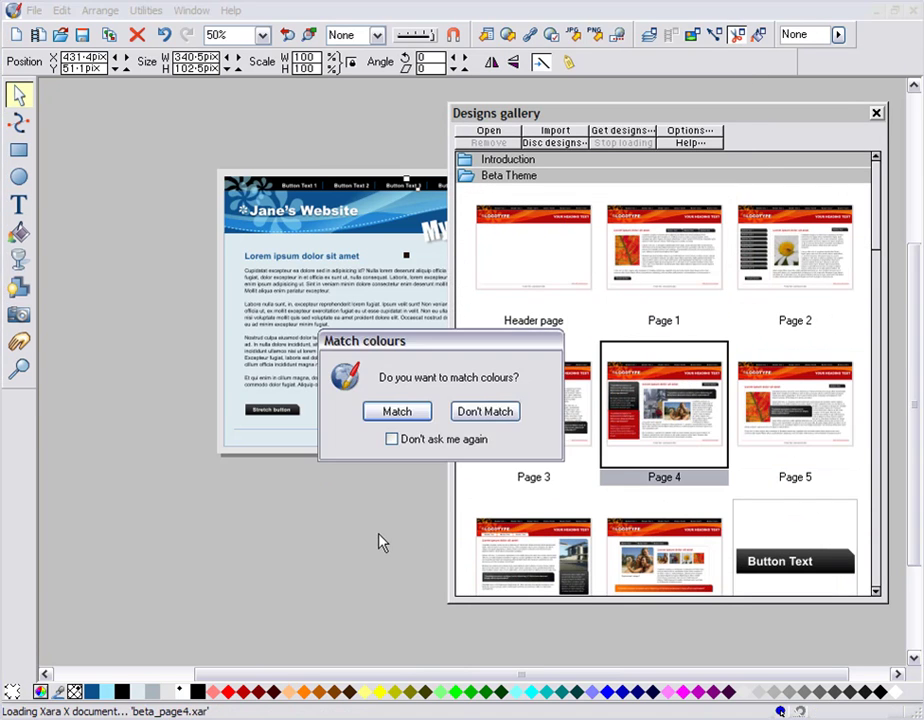
{"action": "left_click", "coordinate": [406, 411]}
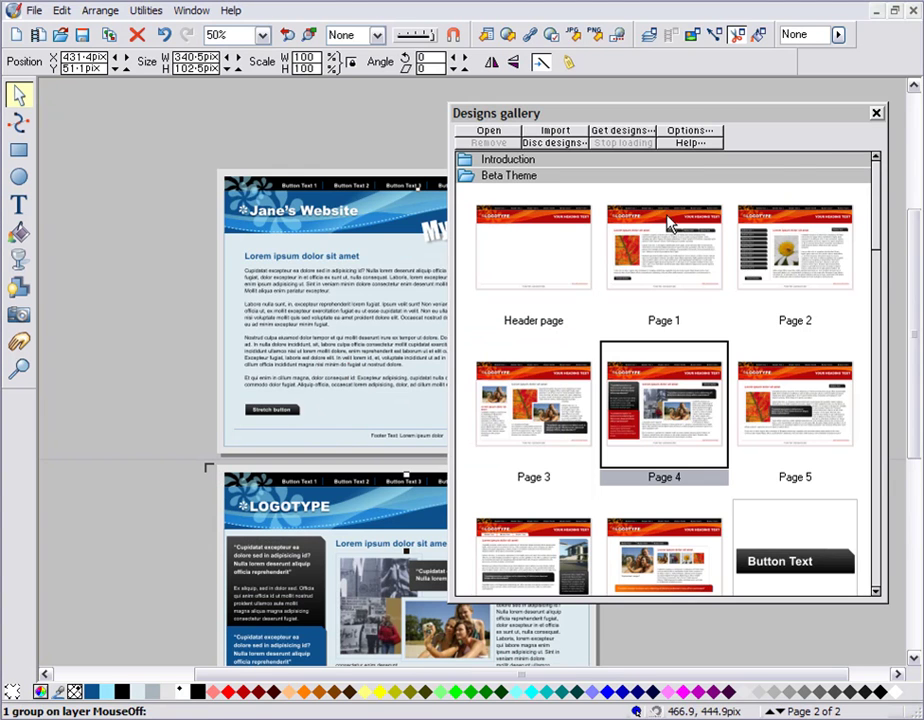
{"action": "left_click", "coordinate": [877, 112]}
{"action": "scroll", "coordinate": [445, 350], "scroll_direction": "down", "scroll_amount": 2}
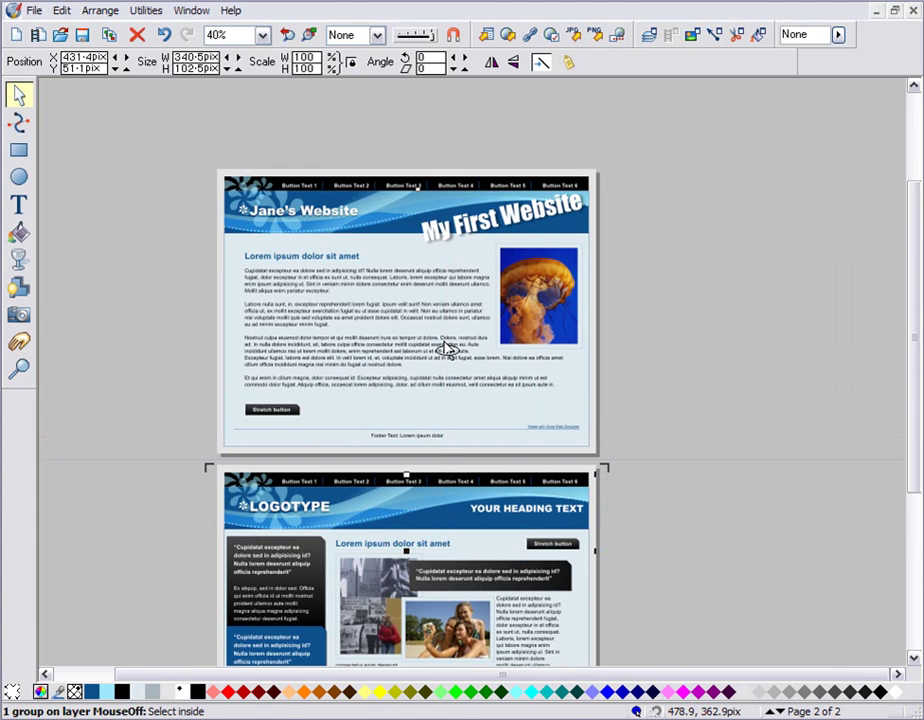
{"action": "left_click_drag", "start_coordinate": [571, 371], "coordinate": [472, 289]}
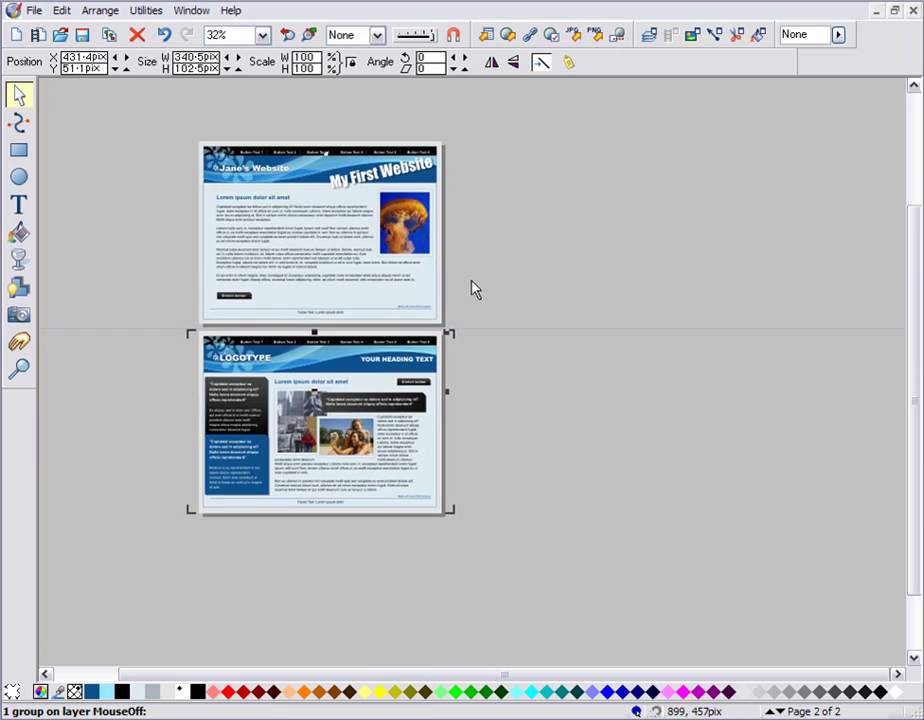
{"action": "scroll", "coordinate": [331, 291], "scroll_direction": "up", "scroll_amount": 3}
{"action": "mouse_move", "coordinate": [330, 280]}
{"action": "left_mouse_down"}
{"action": "mouse_move", "coordinate": [359, 287]}
{"action": "mouse_move", "coordinate": [370, 336]}
{"action": "mouse_move", "coordinate": [318, 282]}
{"action": "left_mouse_up"}
{"action": "scroll", "coordinate": [370, 336], "scroll_direction": "up", "scroll_amount": 1}
{"action": "left_click_drag", "start_coordinate": [372, 262], "coordinate": [429, 303]}
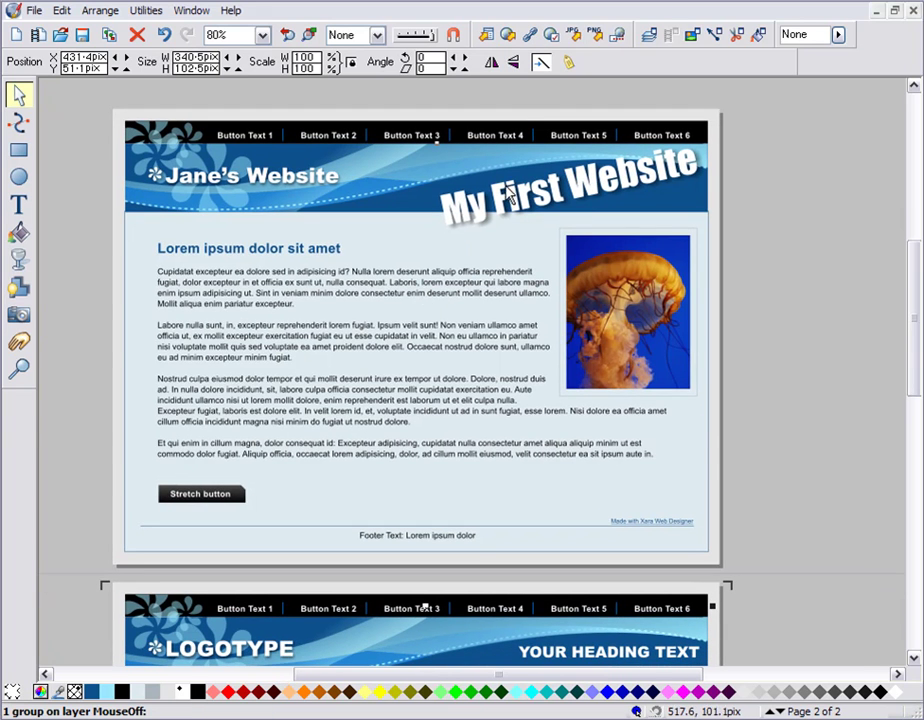
Step: Export and preview the two-page website
{"action": "left_click", "coordinate": [489, 38]}
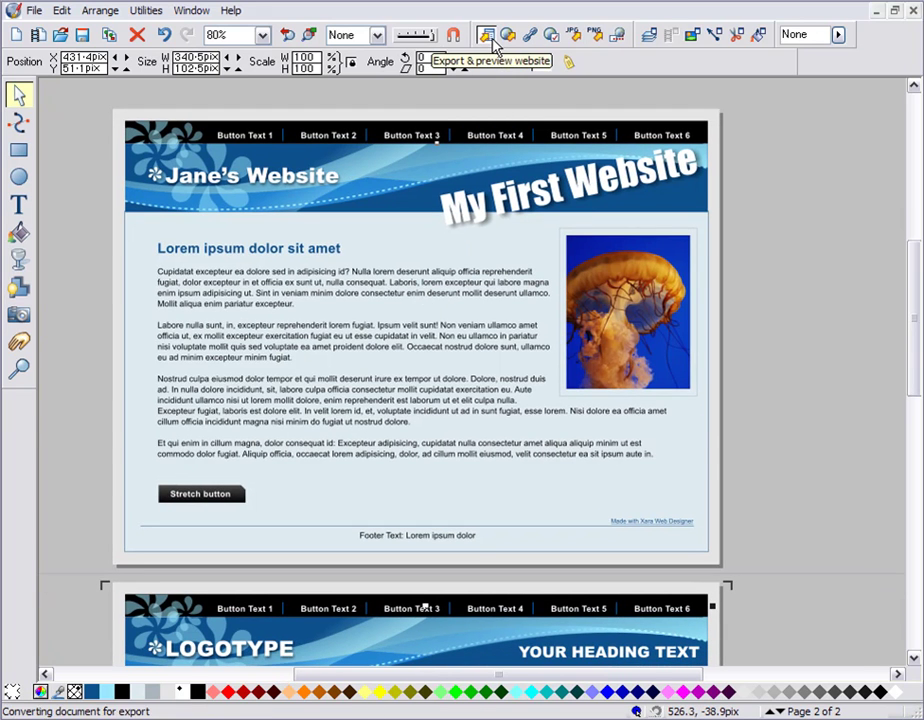